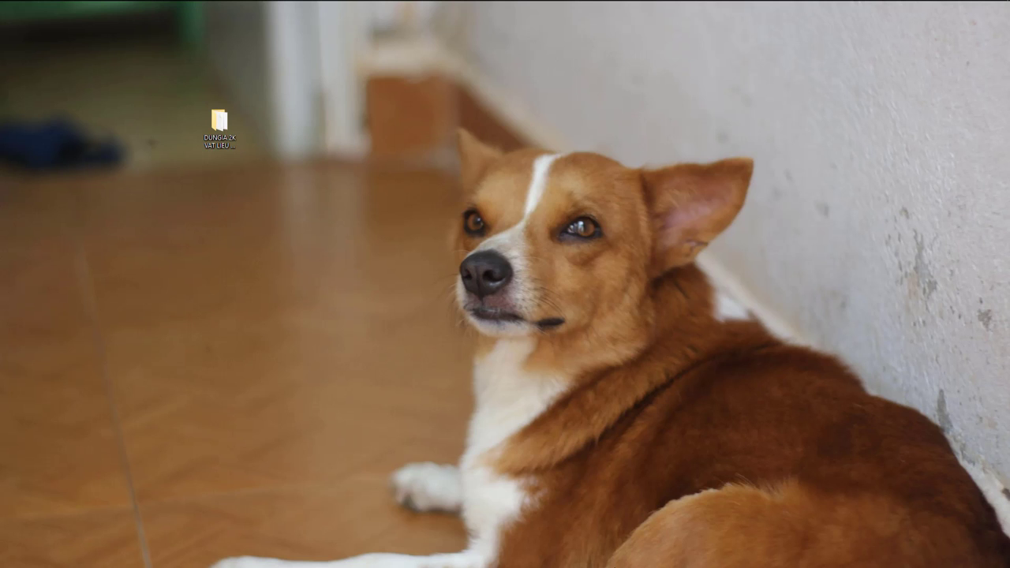
- Open the DUNGIA 2K VAT LIEU VRAY 3.4 SKETCHUP desktop folder and select its HUONG DAN guide
click(225, 139)
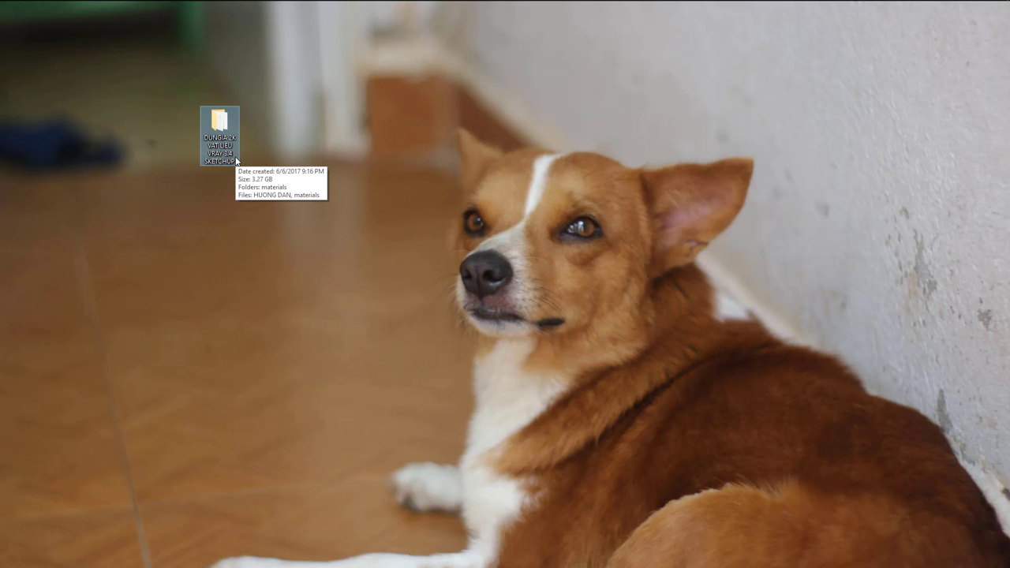
right_click(227, 132)
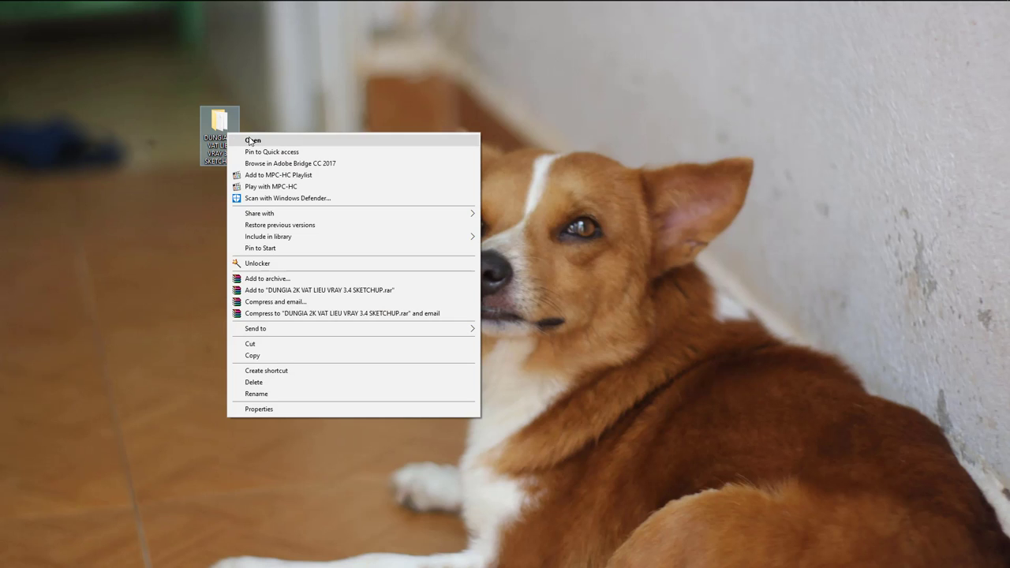
click(249, 139)
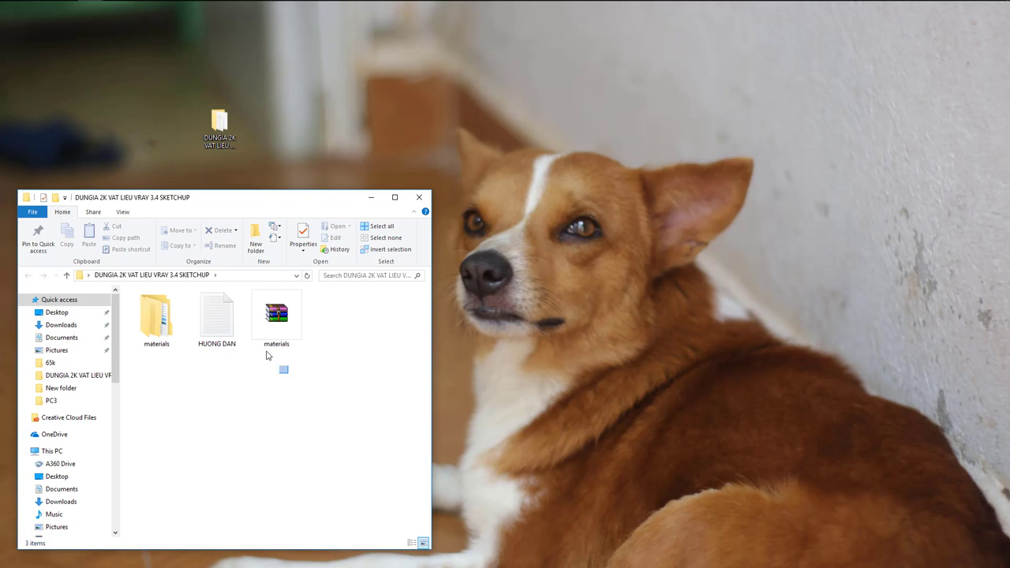
drag(292, 371, 218, 318)
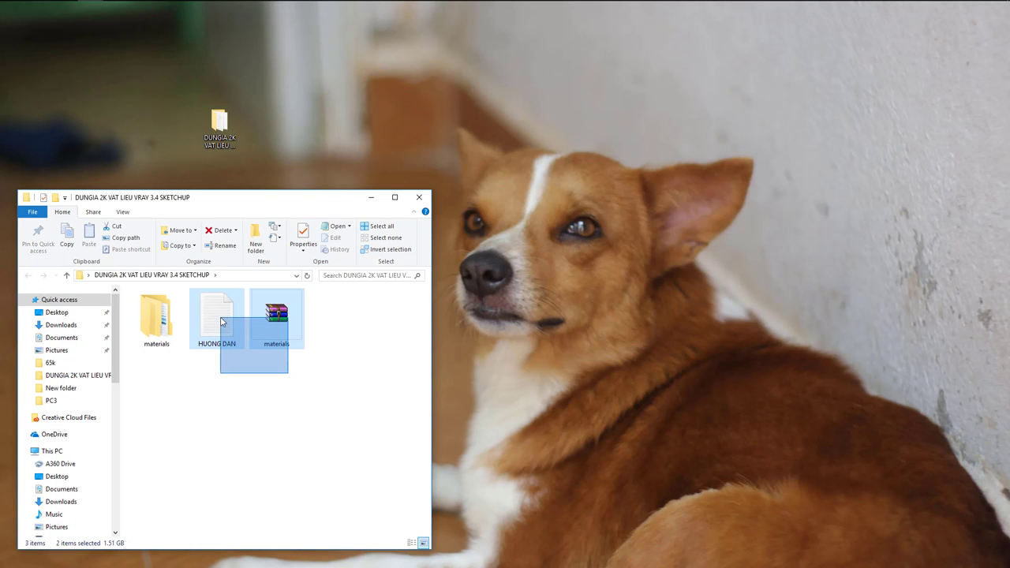
click(277, 331)
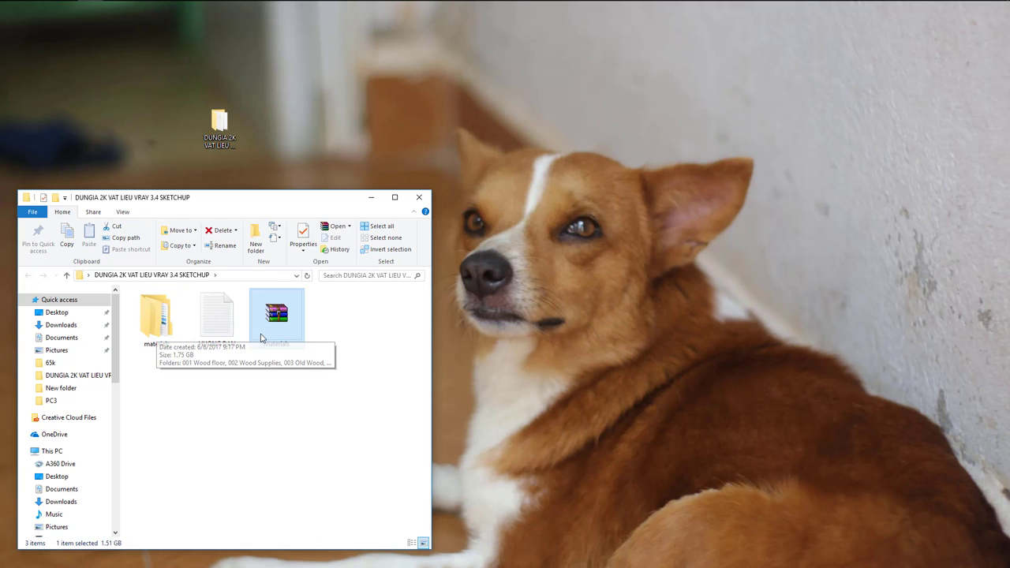
right_click(228, 320)
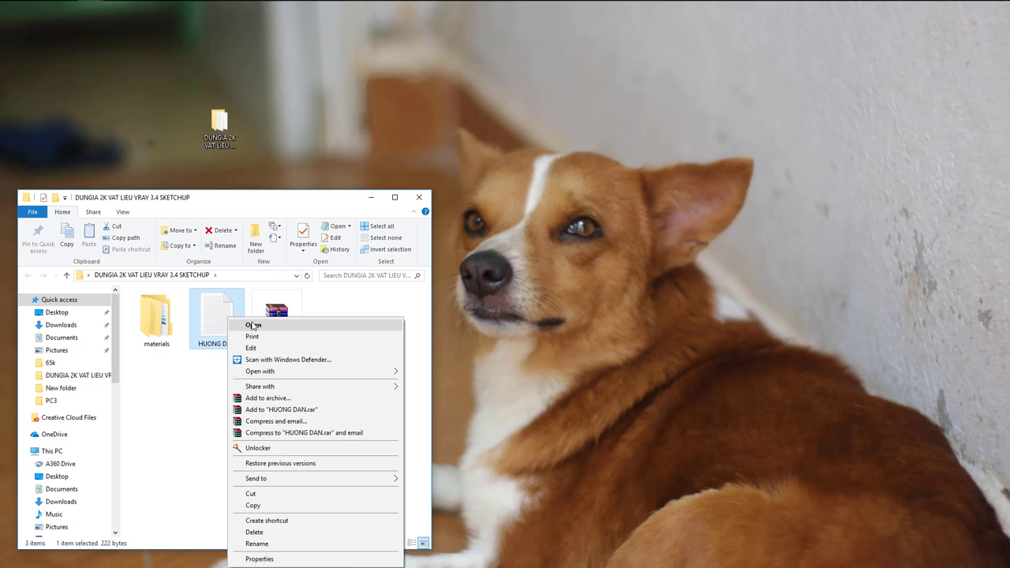
- Open HUONG DAN in Notepad and copy the V-Ray 3.4 for SketchUp extension path
click(254, 325)
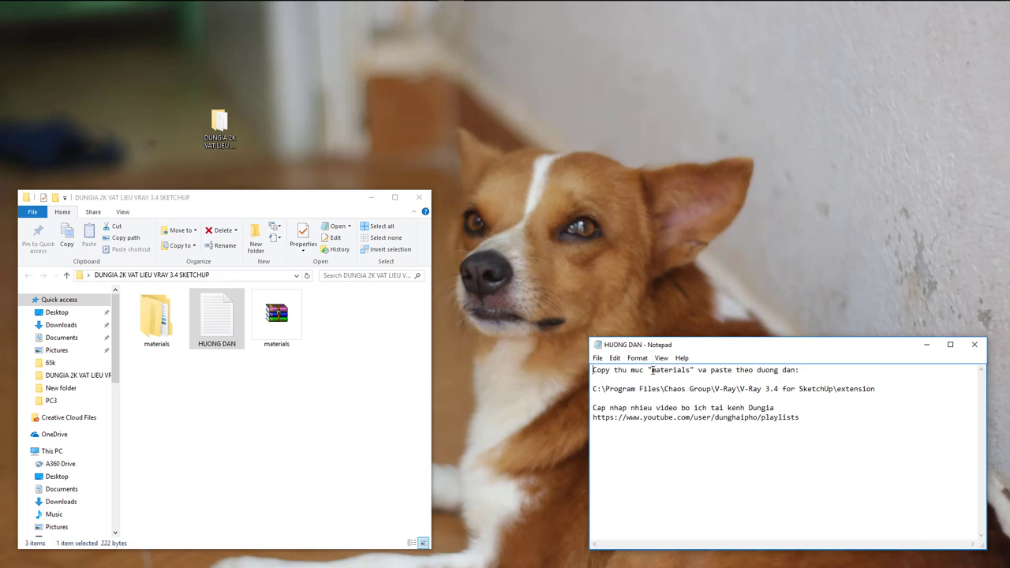
drag(652, 370, 692, 370)
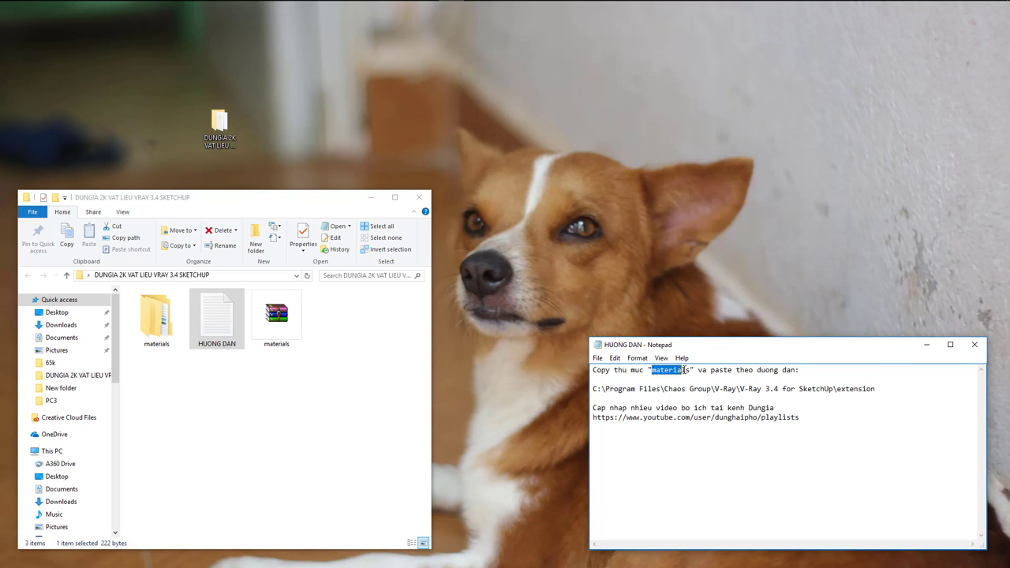
click(158, 319)
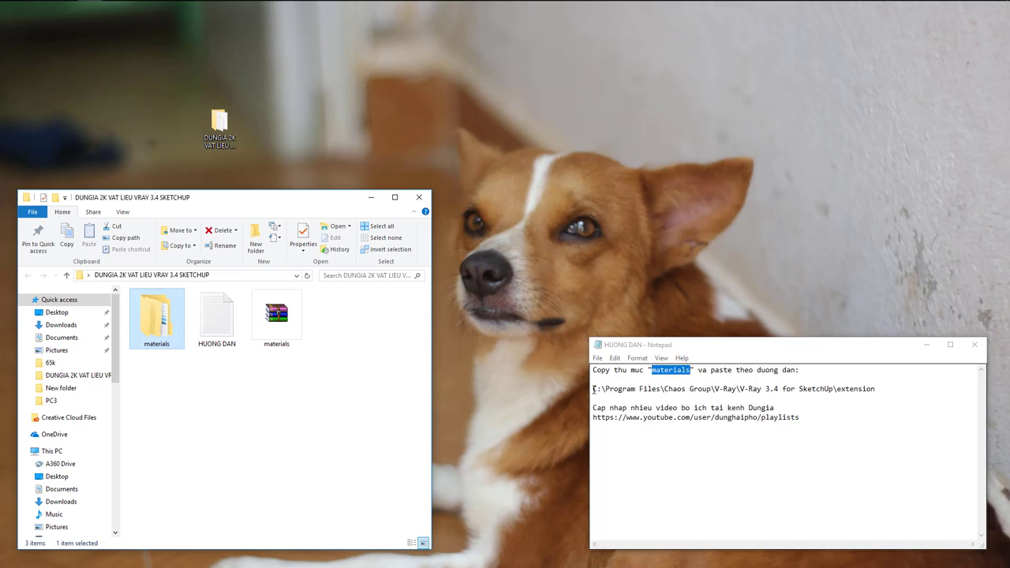
drag(593, 389, 879, 386)
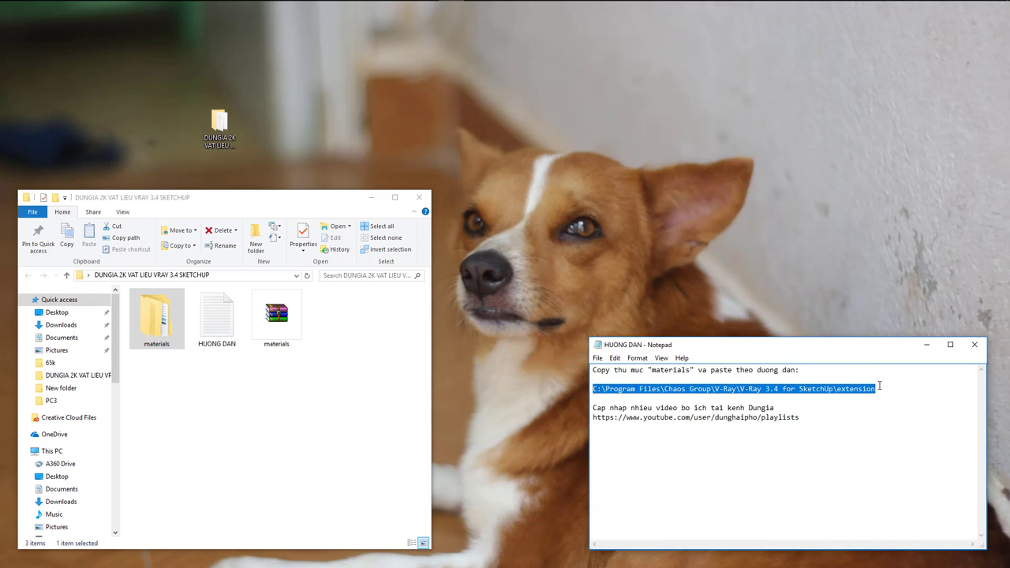
right_click(717, 390)
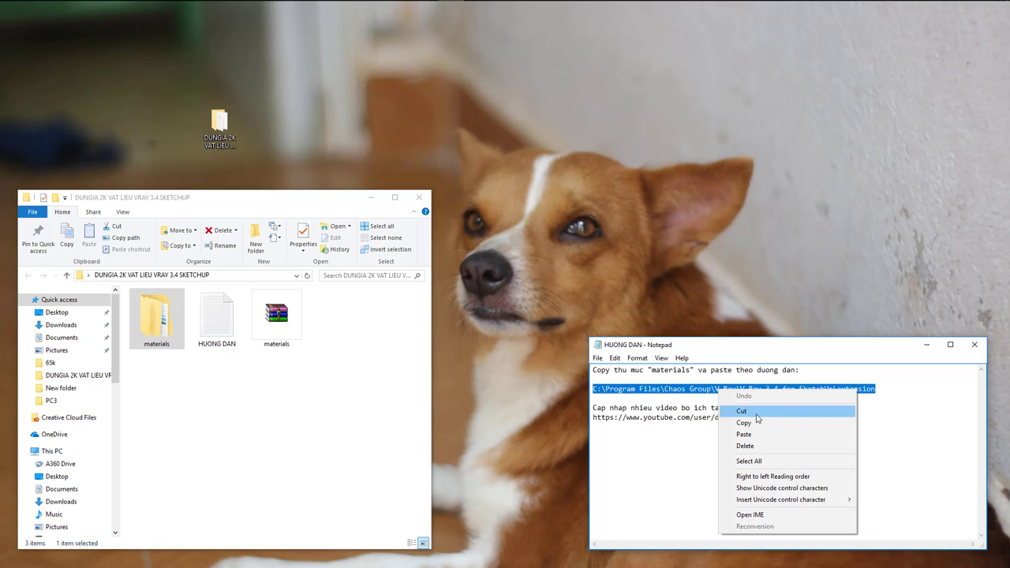
click(758, 424)
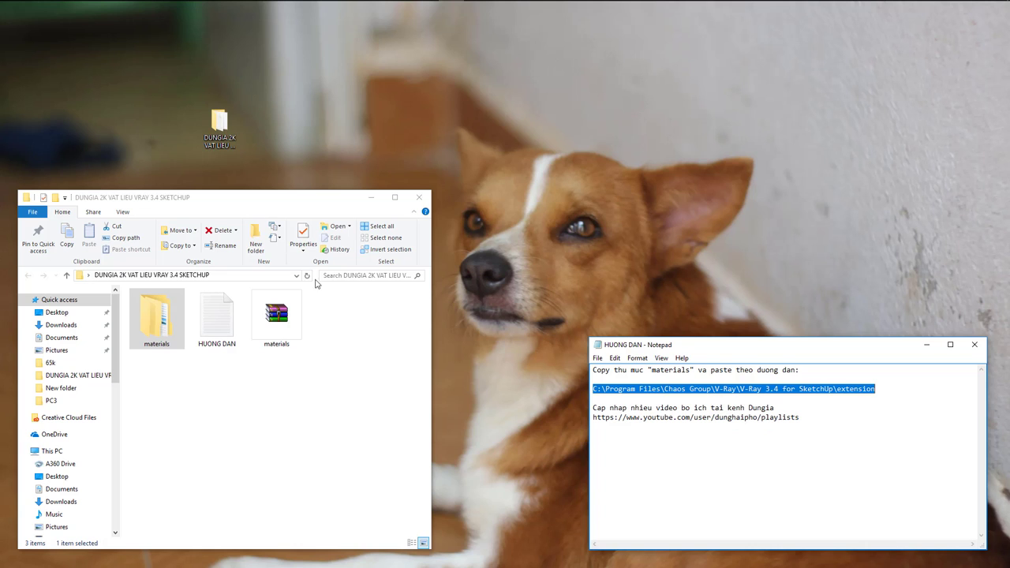
- Open a second Explorer window at the pasted V-Ray extension path, placed beside the source folder
key(super+e)
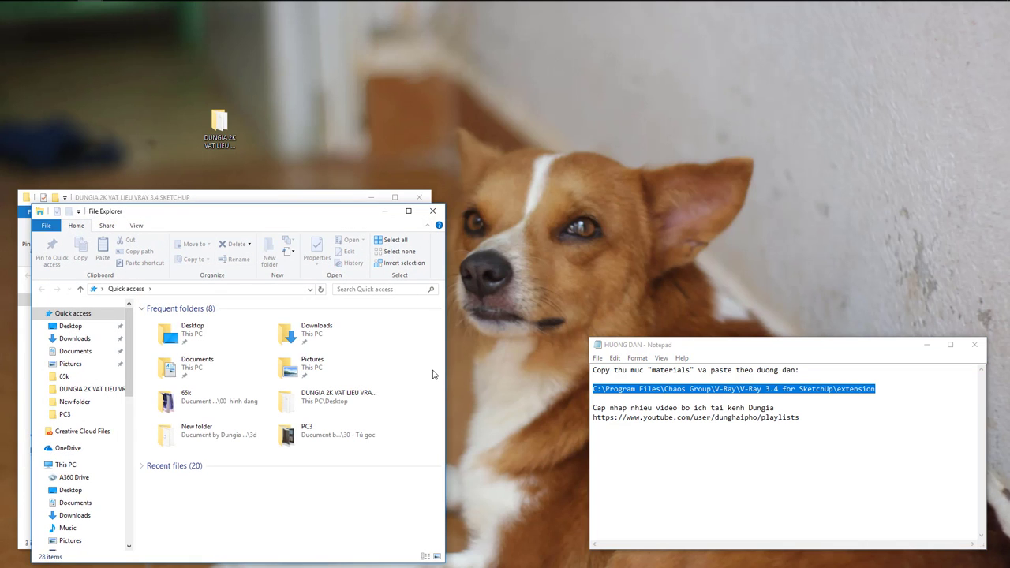
right_click(229, 289)
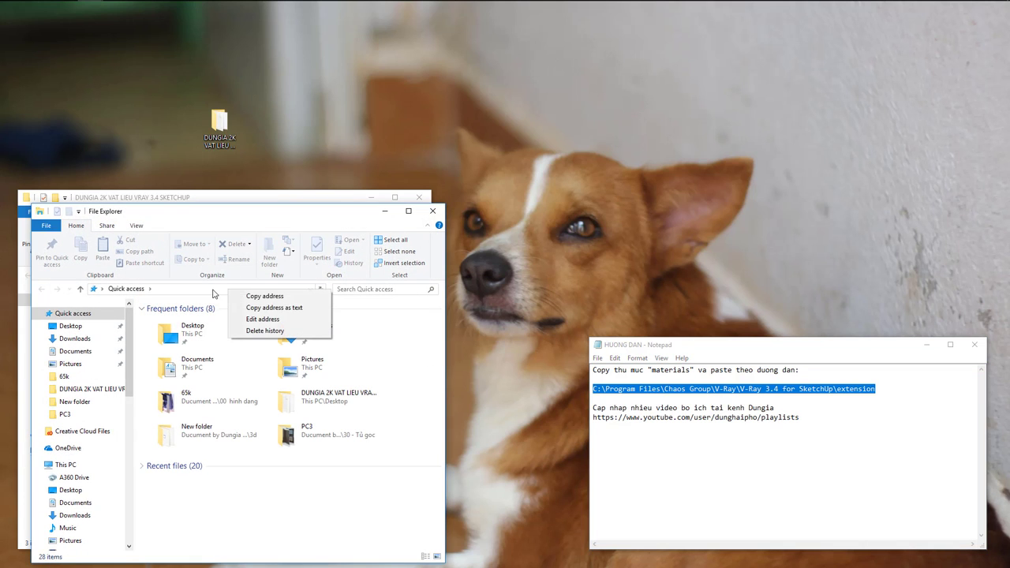
click(213, 294)
click(172, 289)
key(ctrl+a)
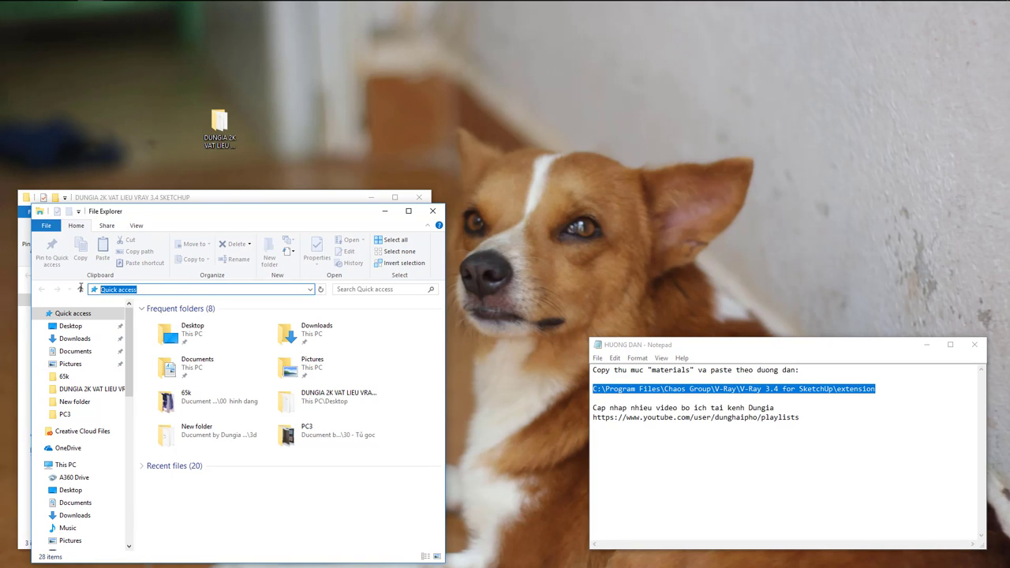
right_click(219, 289)
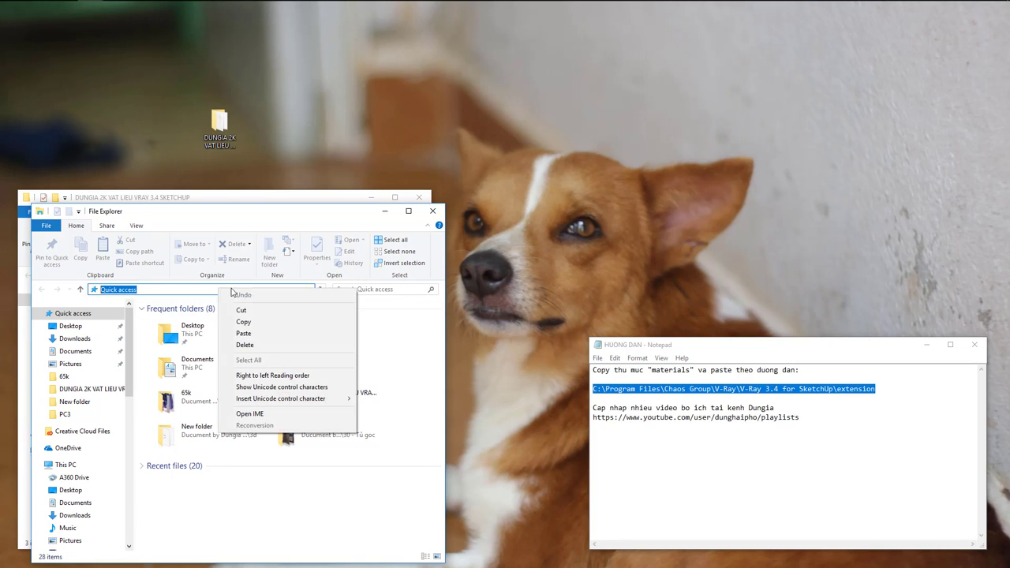
click(244, 334)
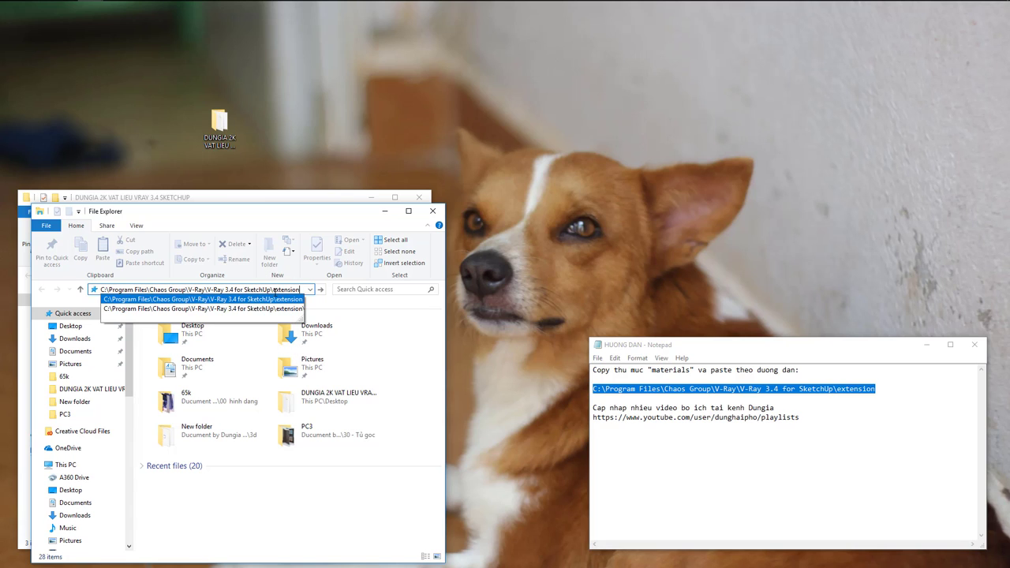
key(Return)
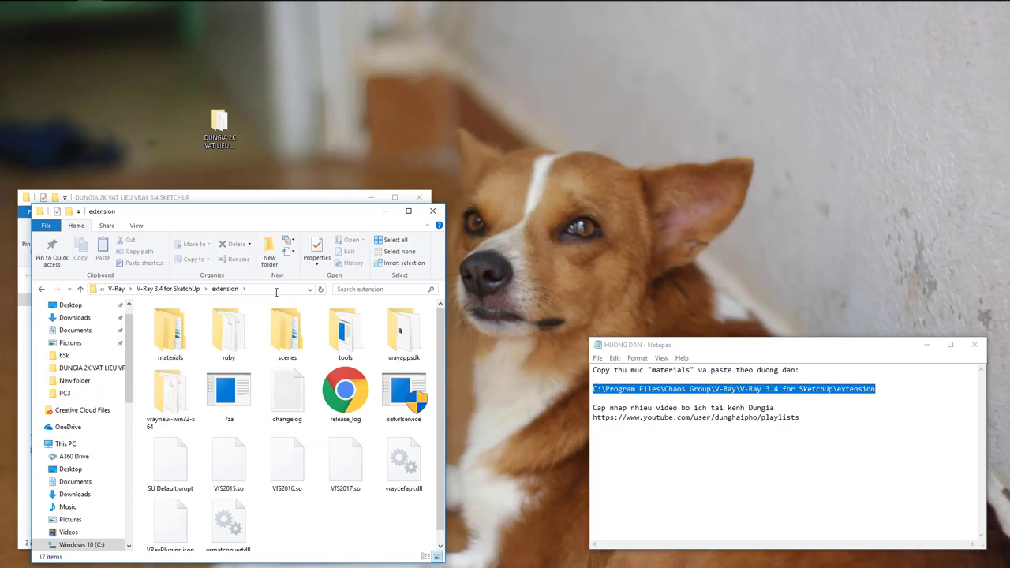
mouse_move(254, 213)
mouse_down()
mouse_move(706, 147)
mouse_move(676, 155)
mouse_move(653, 201)
mouse_up()
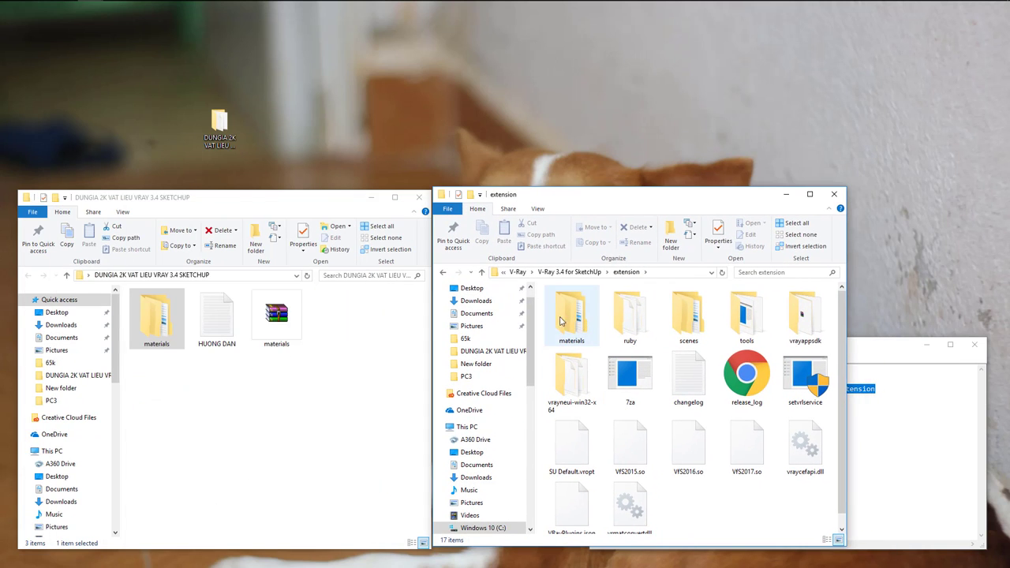
click(583, 318)
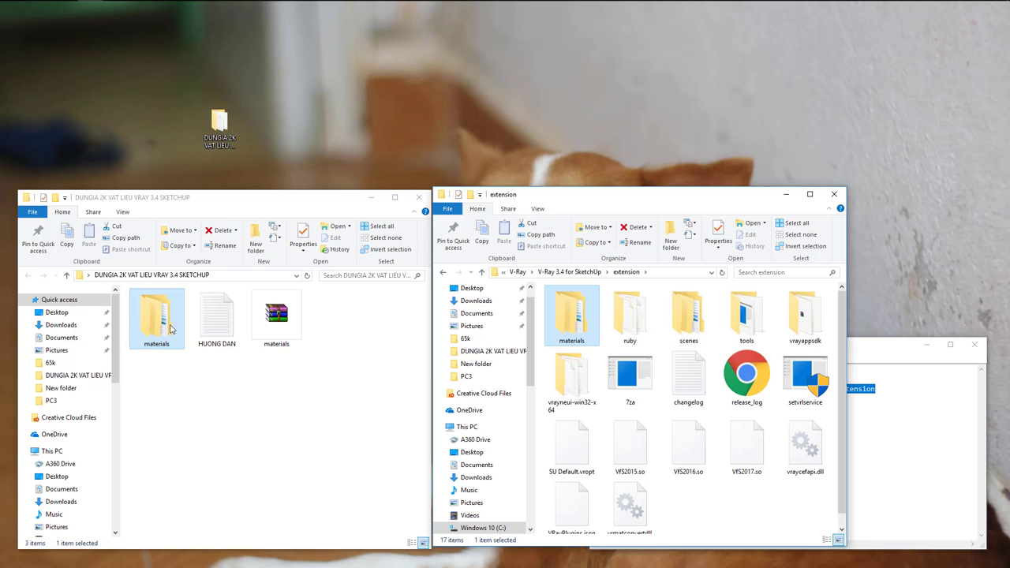
- Delete the old materials folder from extension and paste in the downloaded materials folder
right_click(570, 316)
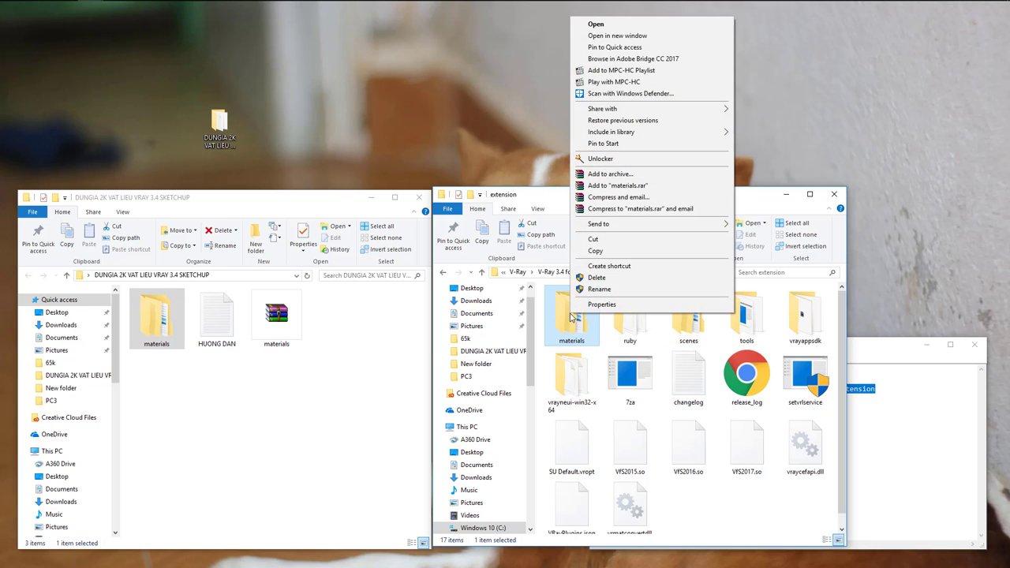
click(600, 282)
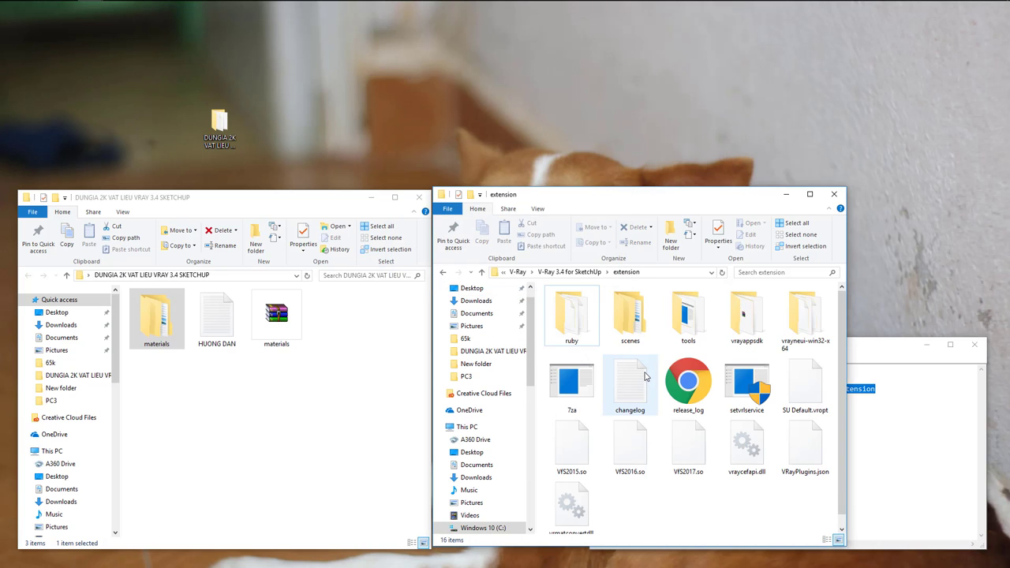
right_click(159, 324)
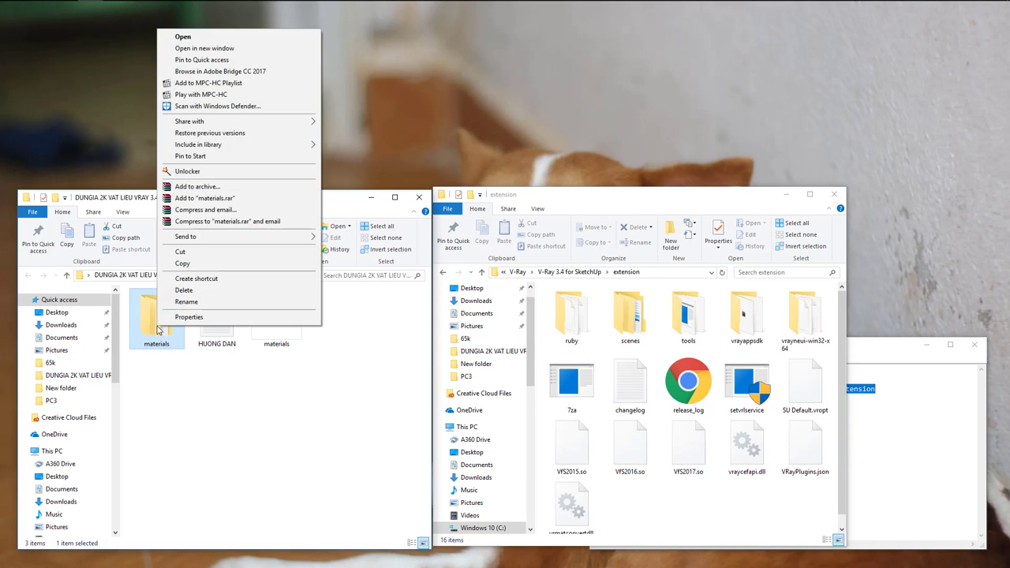
click(183, 264)
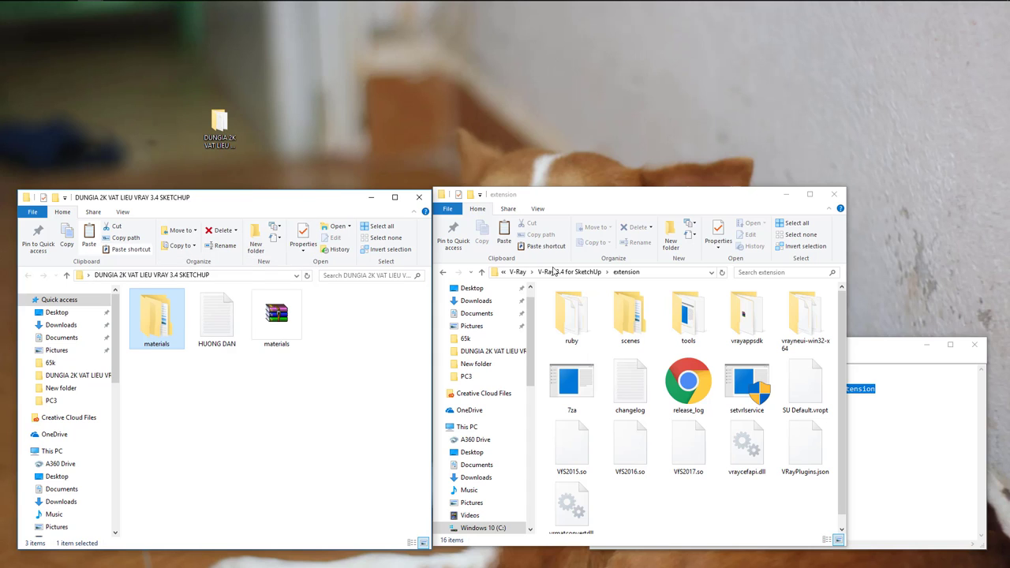
right_click(661, 507)
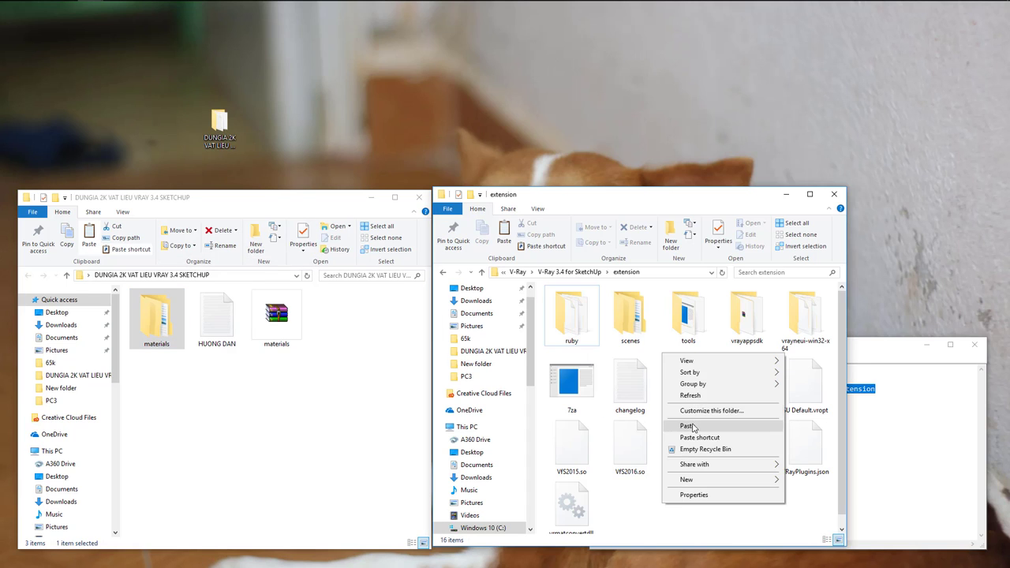
click(695, 426)
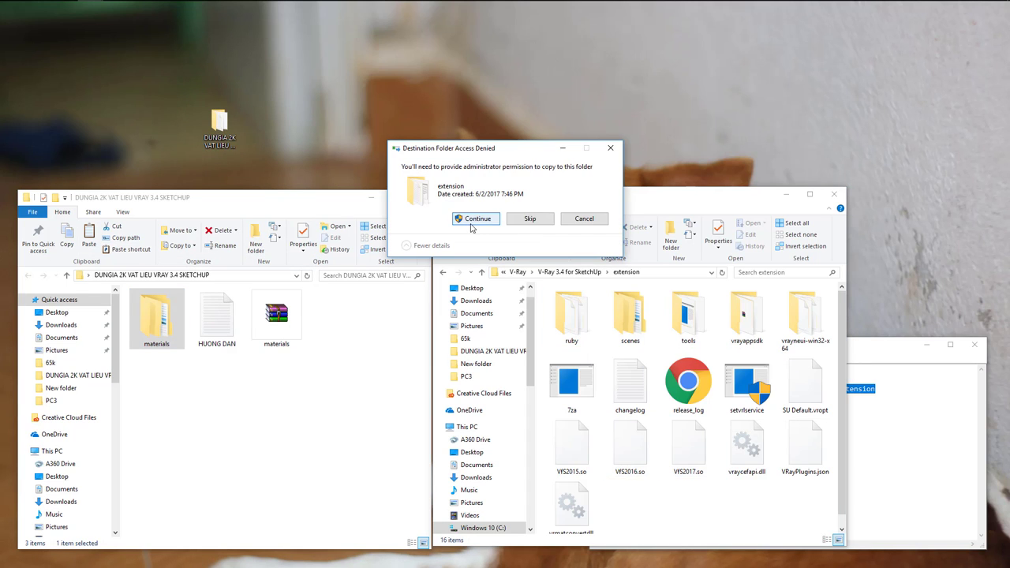
- Grant administrator permission so the materials folder copy proceeds
click(477, 220)
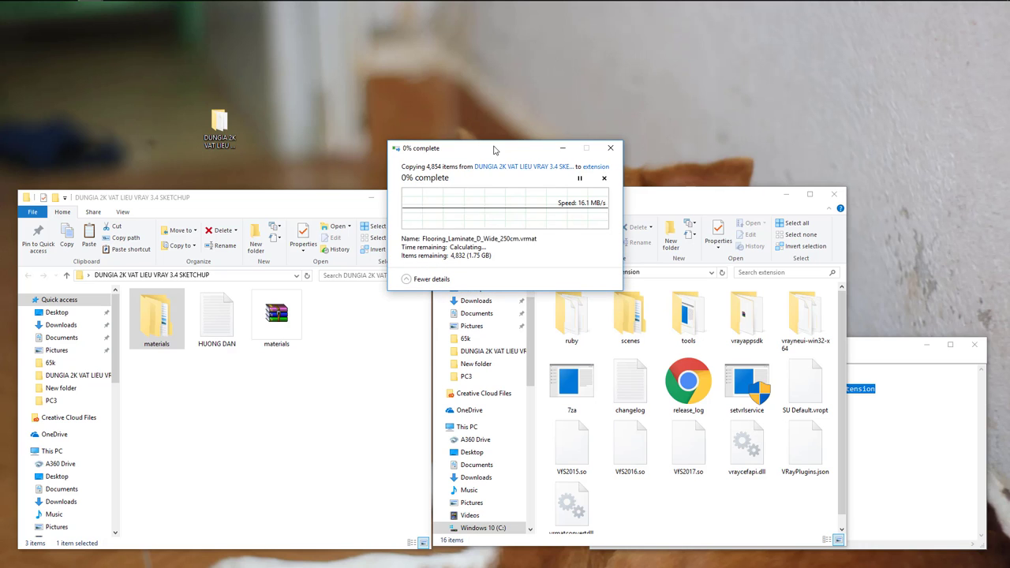
mouse_move(503, 153)
mouse_down()
mouse_move(445, 53)
mouse_move(431, 50)
mouse_up()
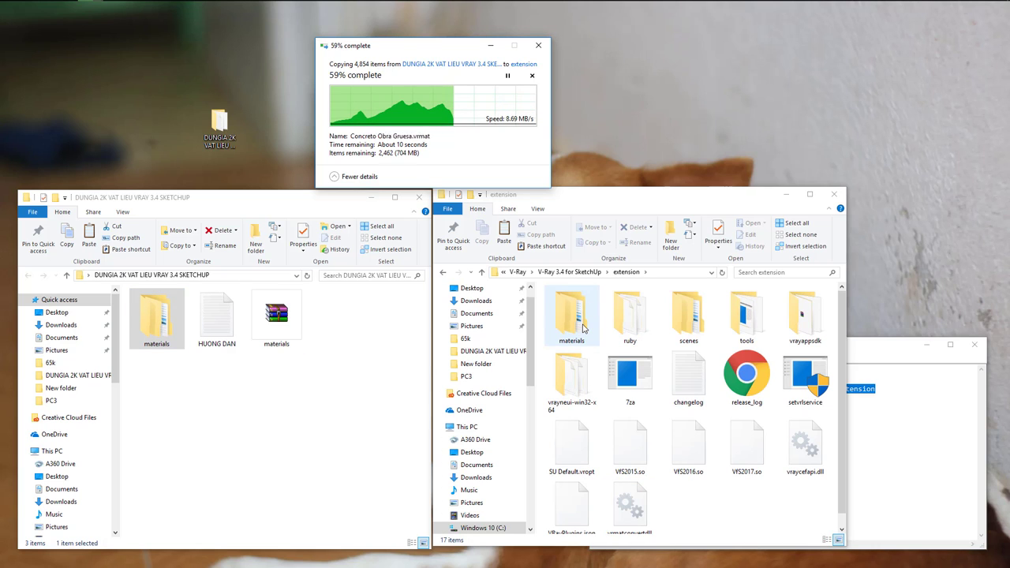
click(882, 352)
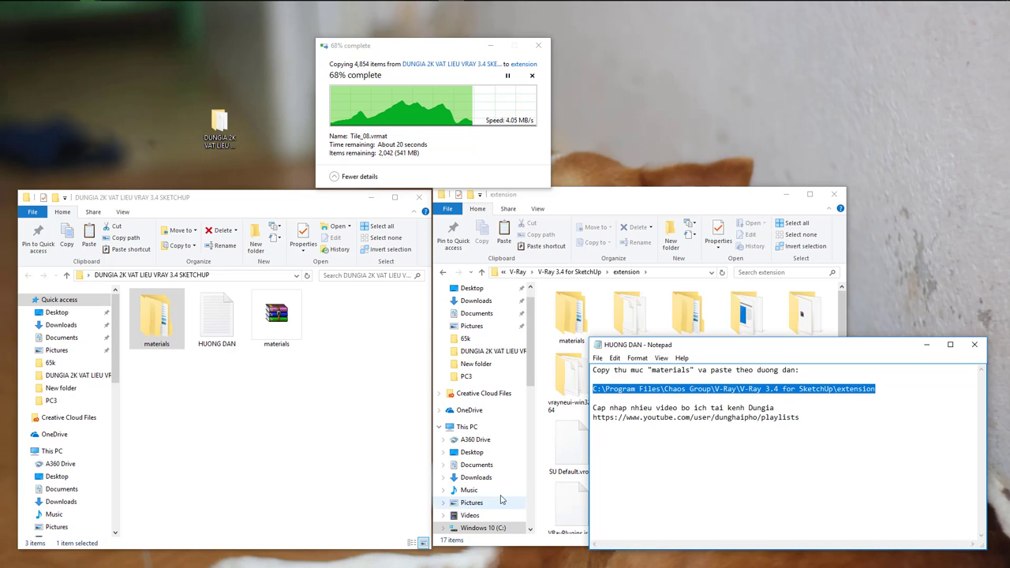
- Browse to C:\Program Files\Chaos Group\V-Ray\V-Ray 3.4 for SketchUp\extension to confirm the copied folder
click(478, 427)
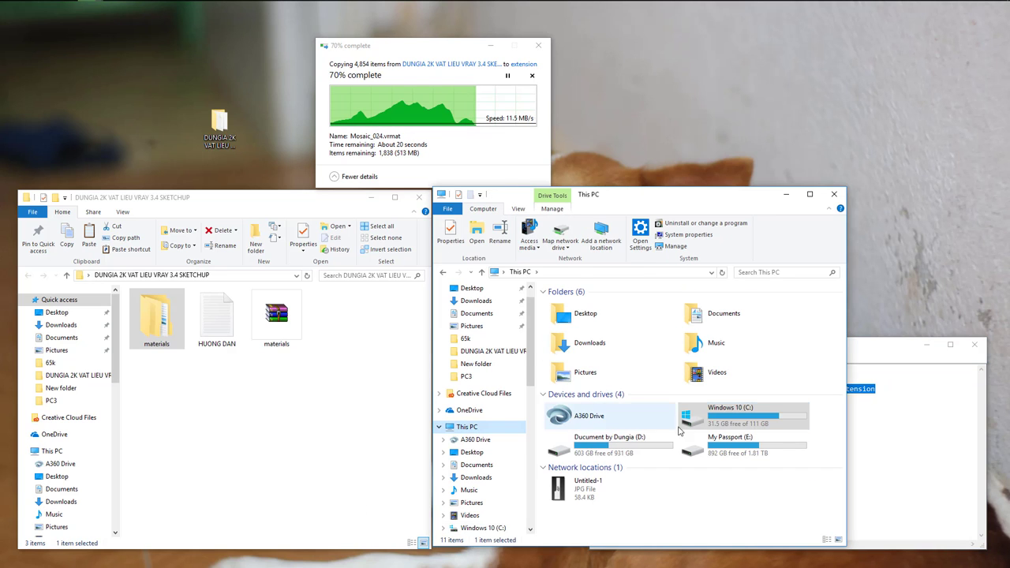
double_click(691, 417)
double_click(571, 315)
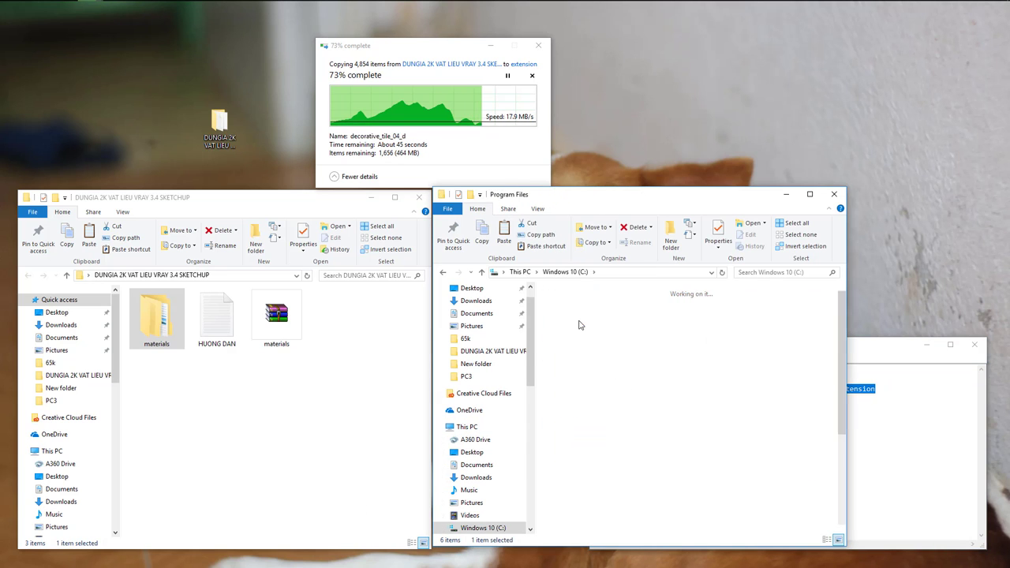
click(882, 417)
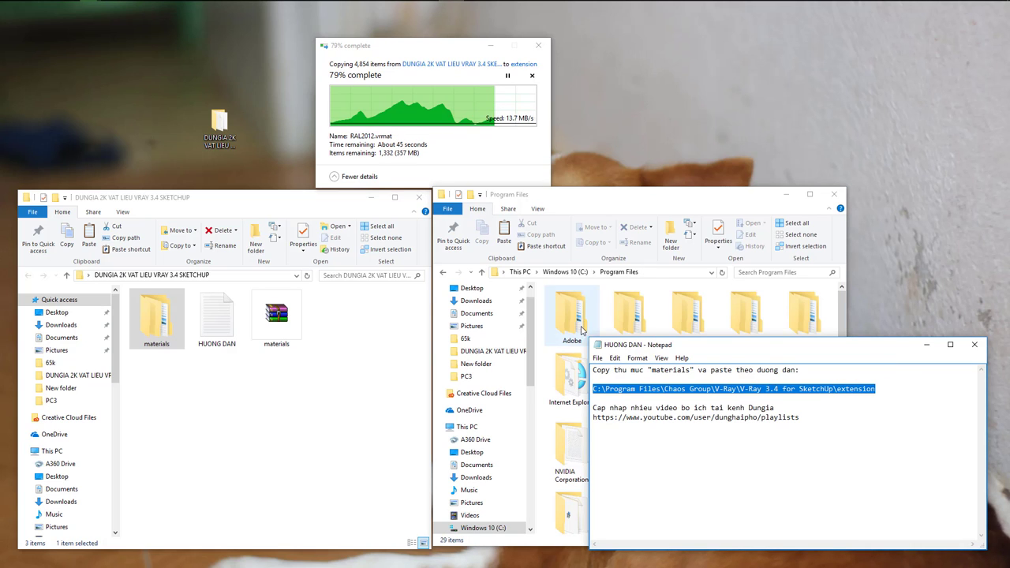
click(665, 194)
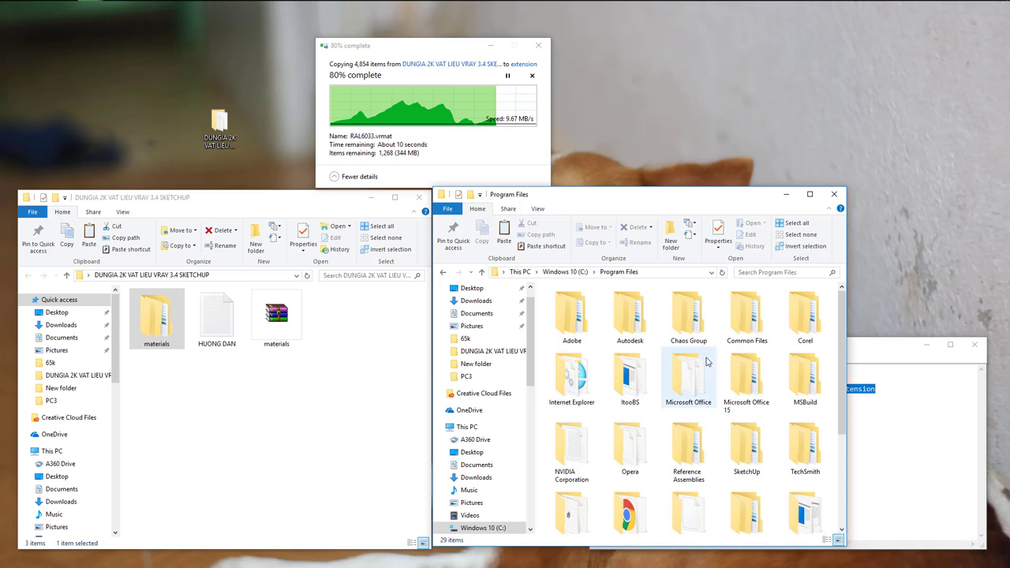
double_click(688, 316)
double_click(573, 325)
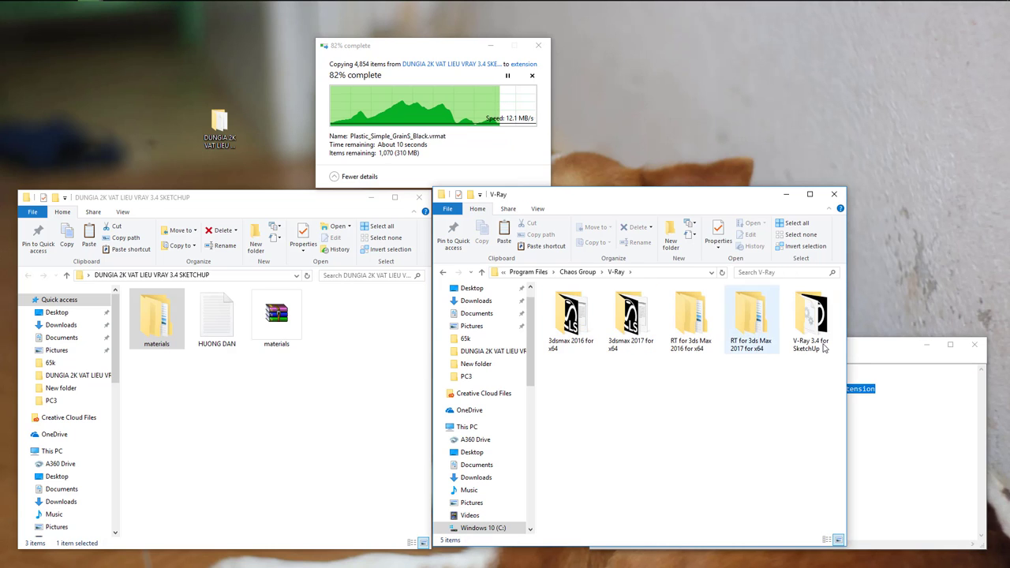
double_click(811, 317)
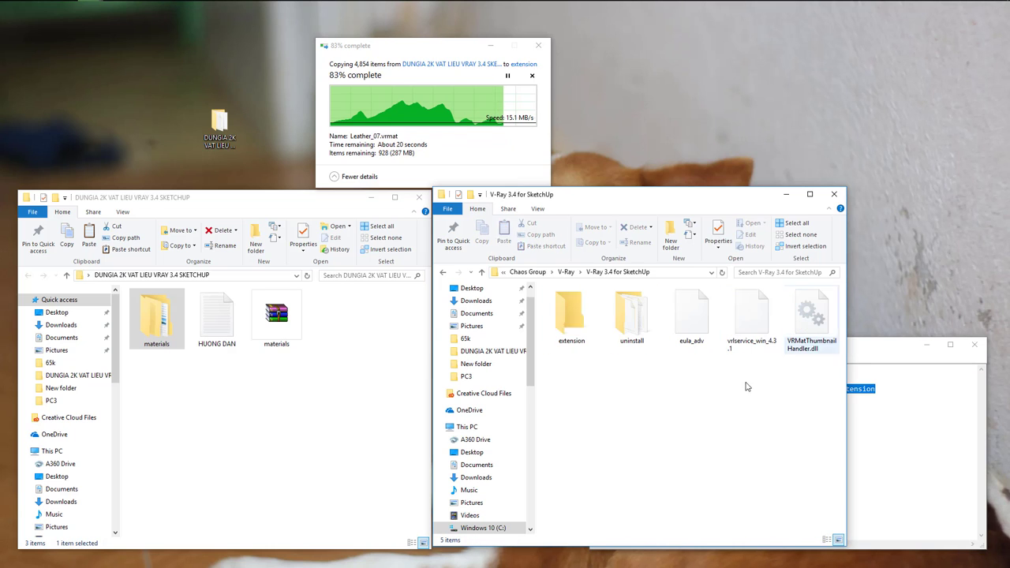
double_click(580, 325)
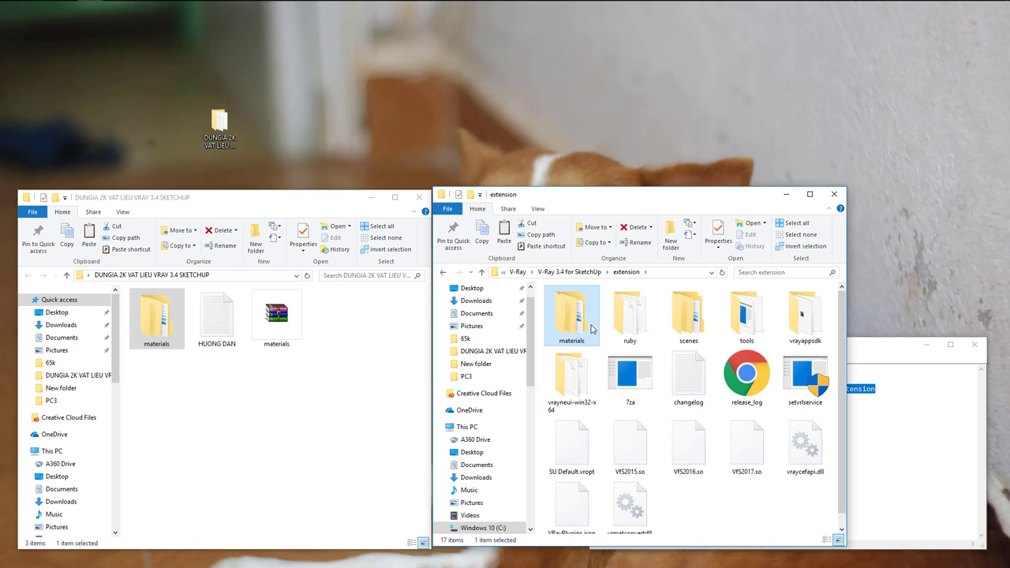
- Close the extension window, the HUONG DAN Notepad window and the source folder window
click(834, 194)
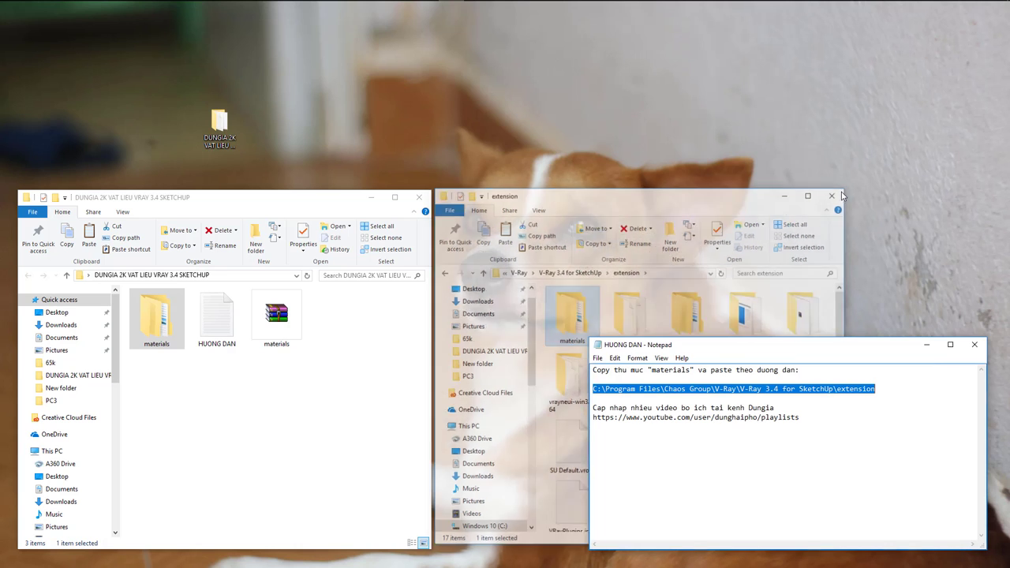
click(976, 348)
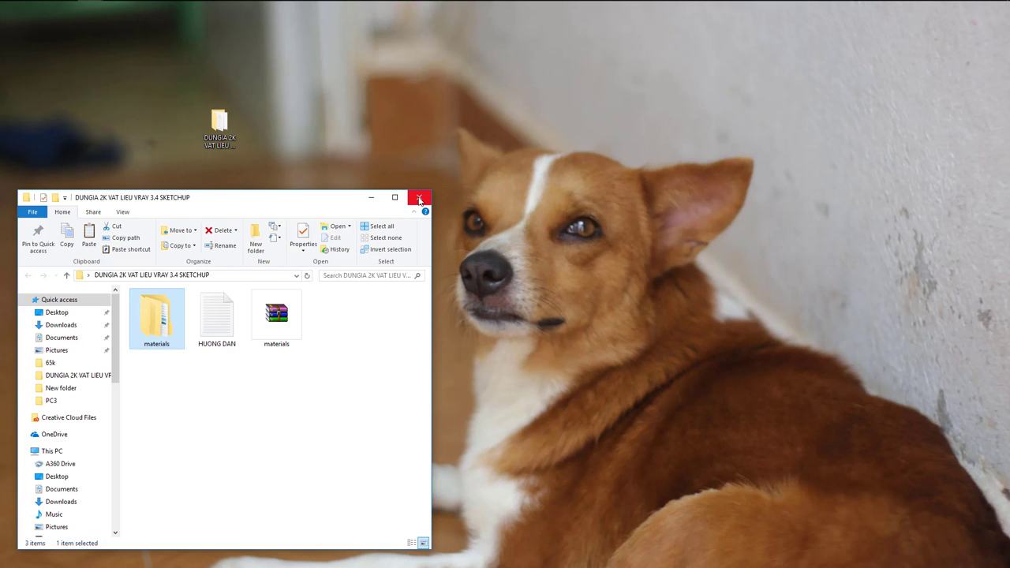
click(419, 198)
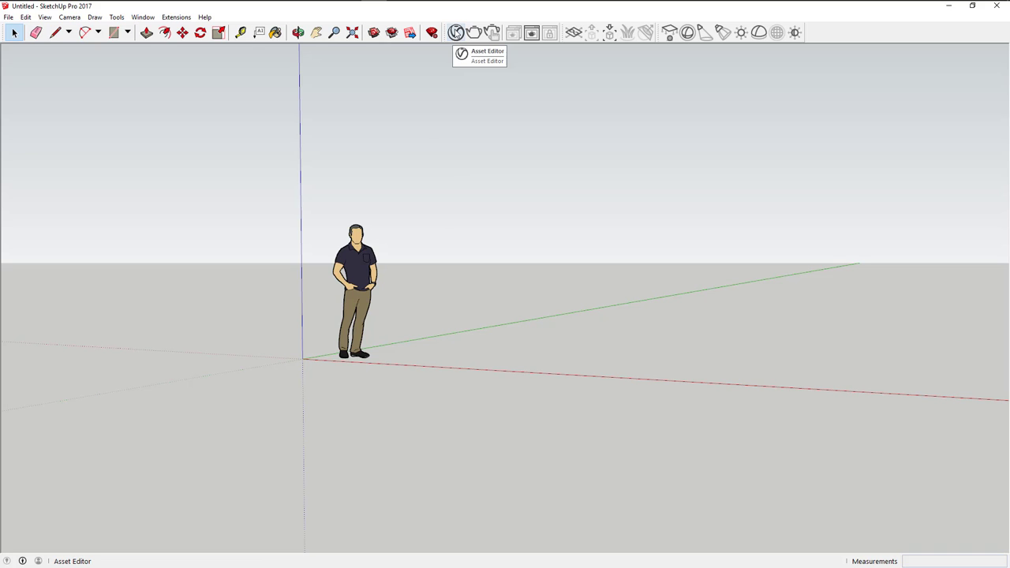
- Open the V-Ray Asset Editor and delete the default man figure
click(456, 31)
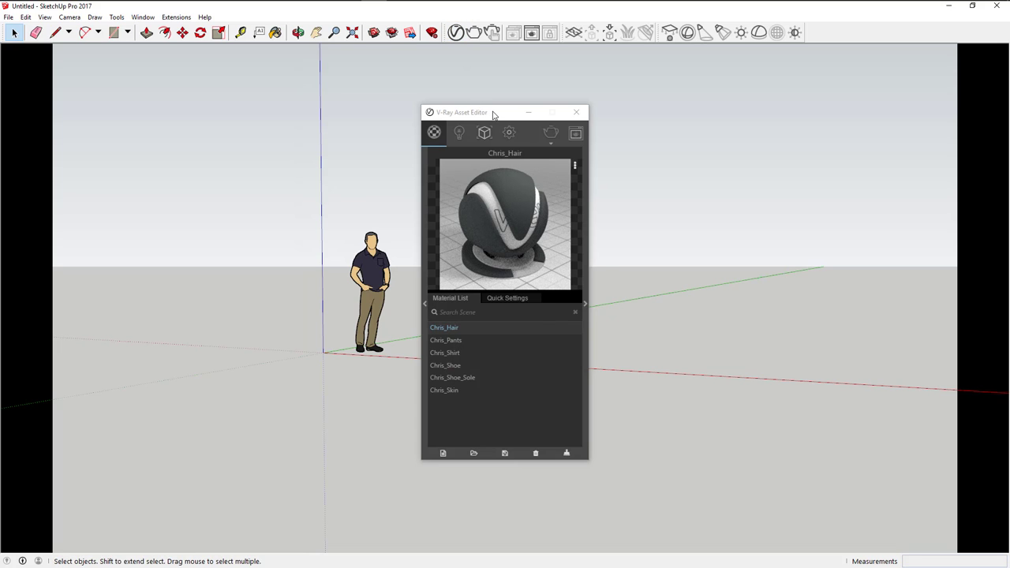
drag(493, 114, 511, 140)
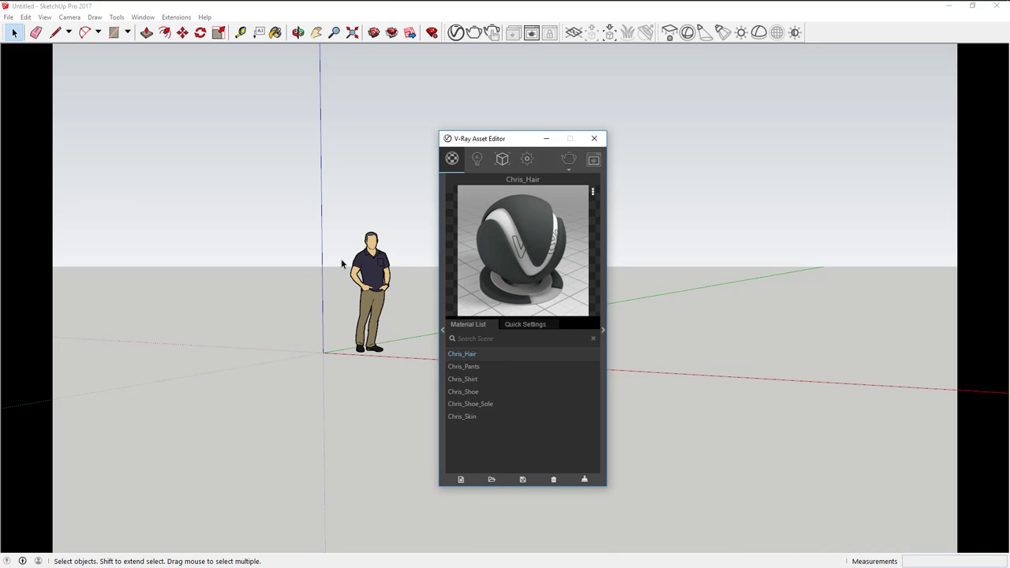
drag(346, 212, 416, 417)
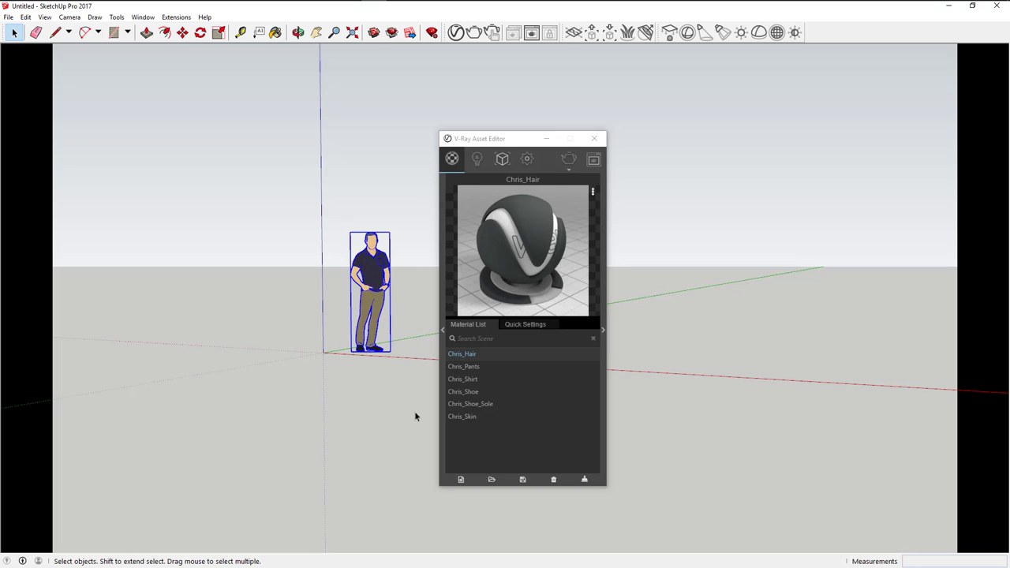
key(Delete)
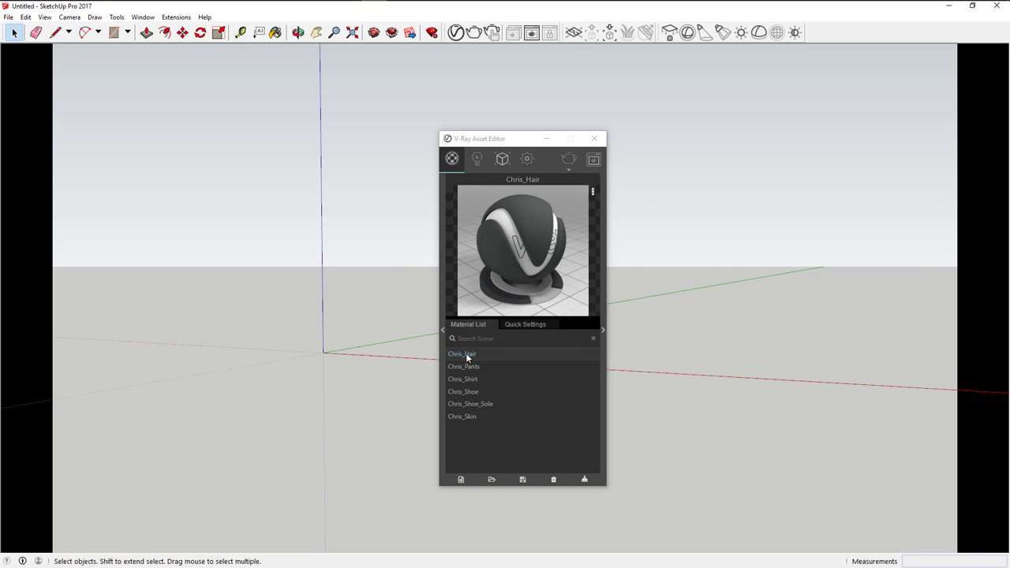
- Purge the unused materials, remove Chris_Skin, and reveal the material library categories
click(555, 480)
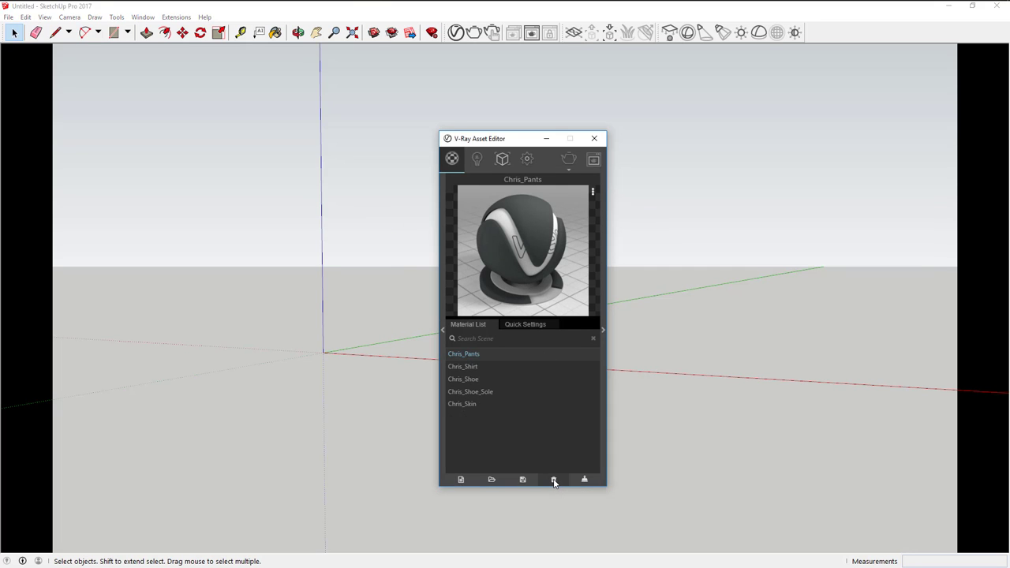
click(554, 480)
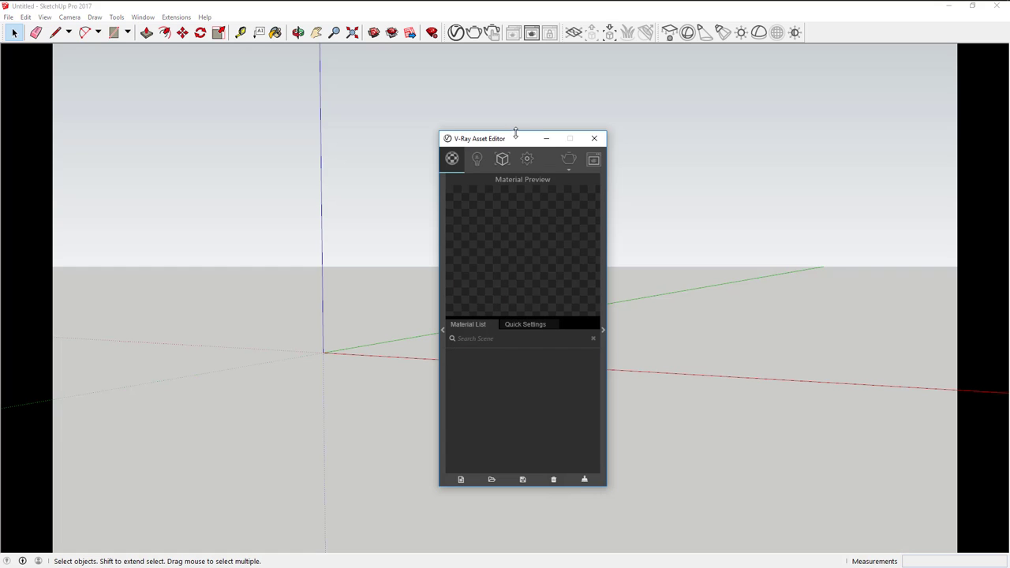
drag(518, 141, 541, 128)
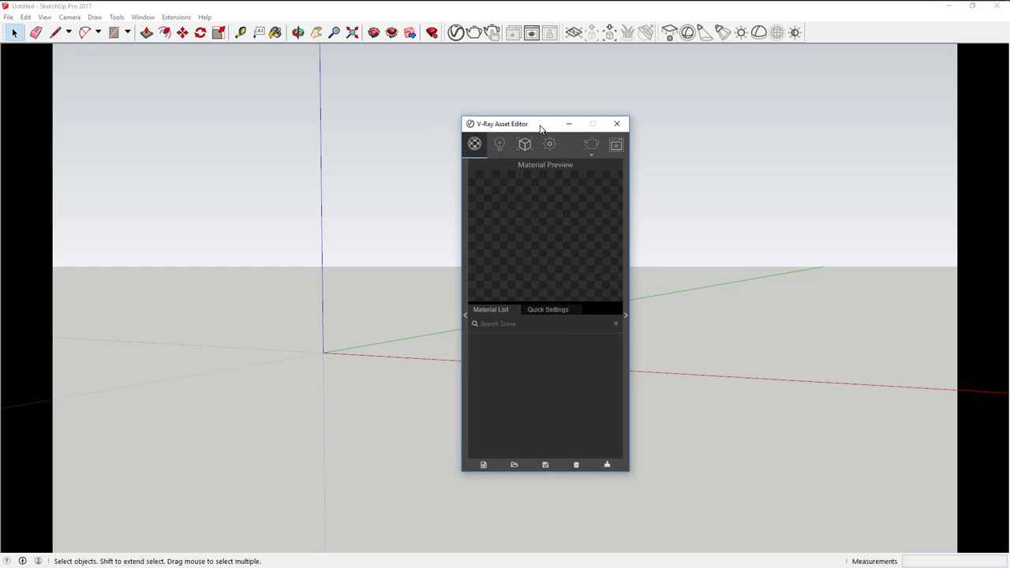
click(465, 315)
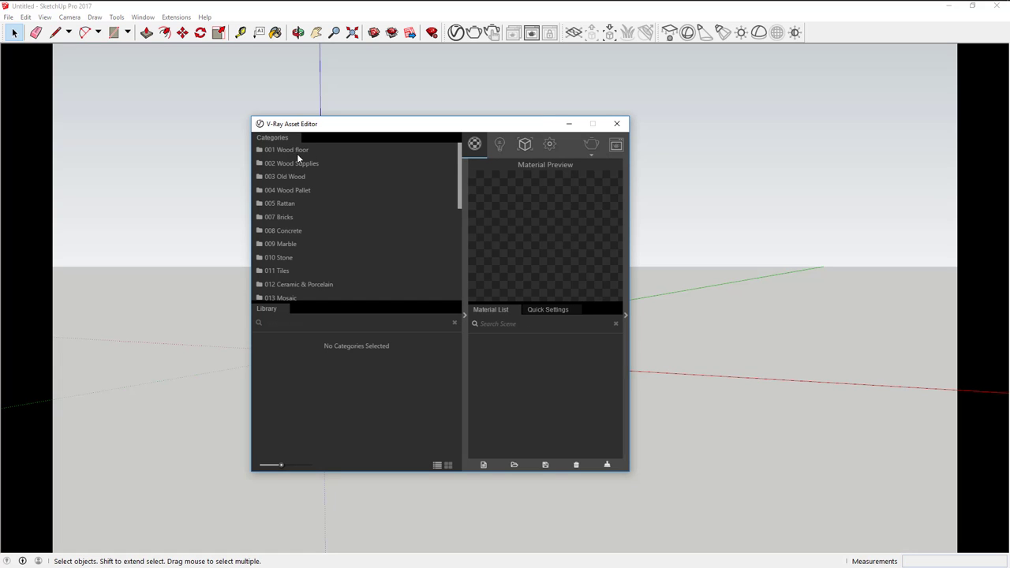
- Expand the Asset Editor's settings area and open the 001 Wood floor library category
drag(460, 178, 460, 280)
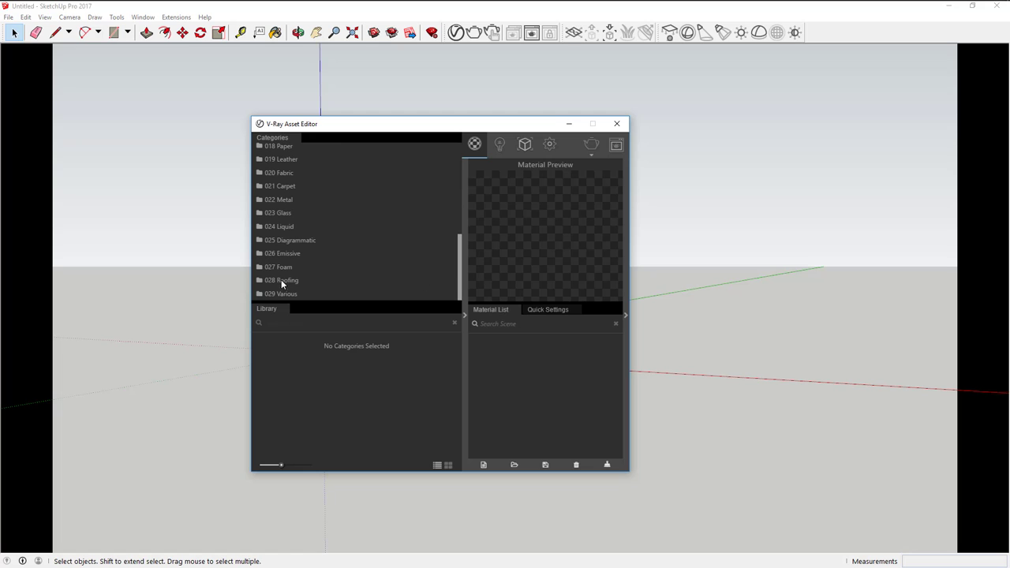
drag(460, 260, 465, 176)
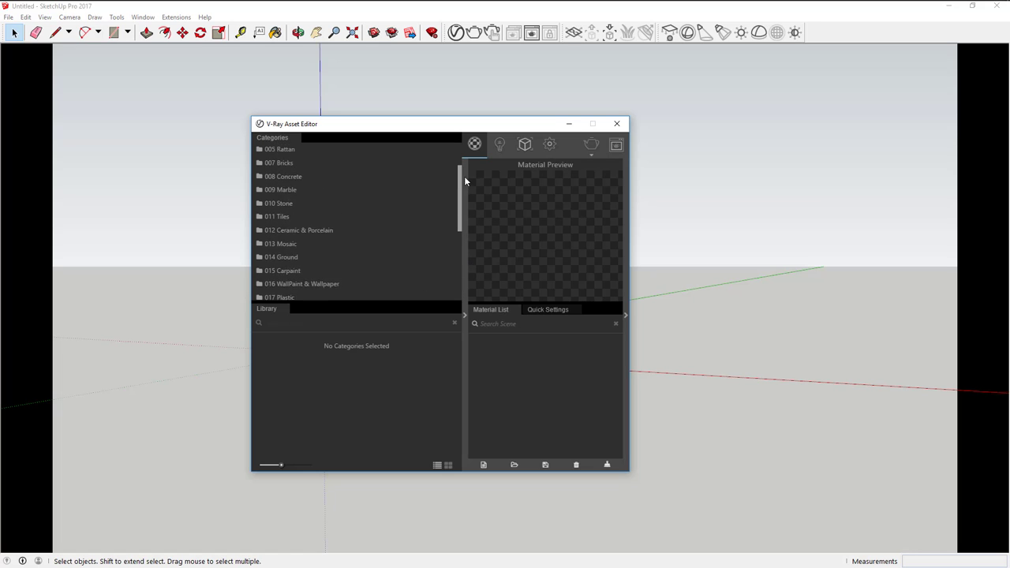
click(626, 316)
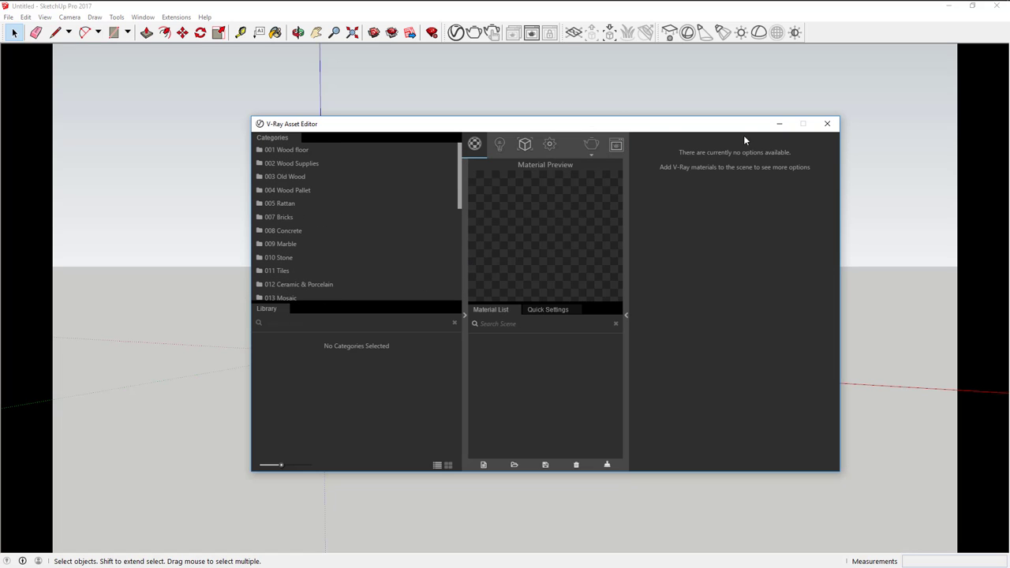
click(297, 149)
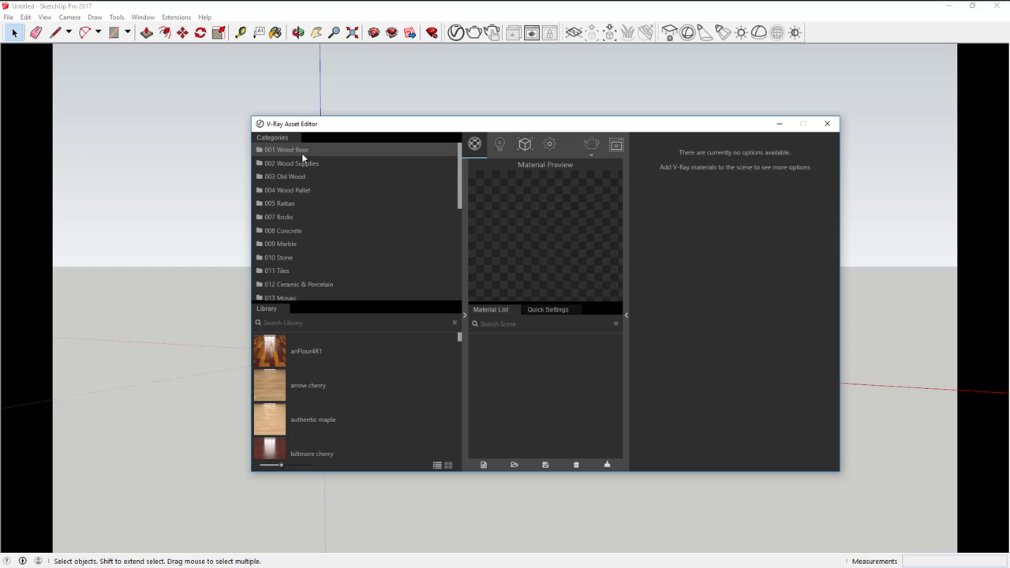
- Show the library as large thumbnails and add Flooring_Parquet_Geometric_A01_120cm to the scene
click(449, 465)
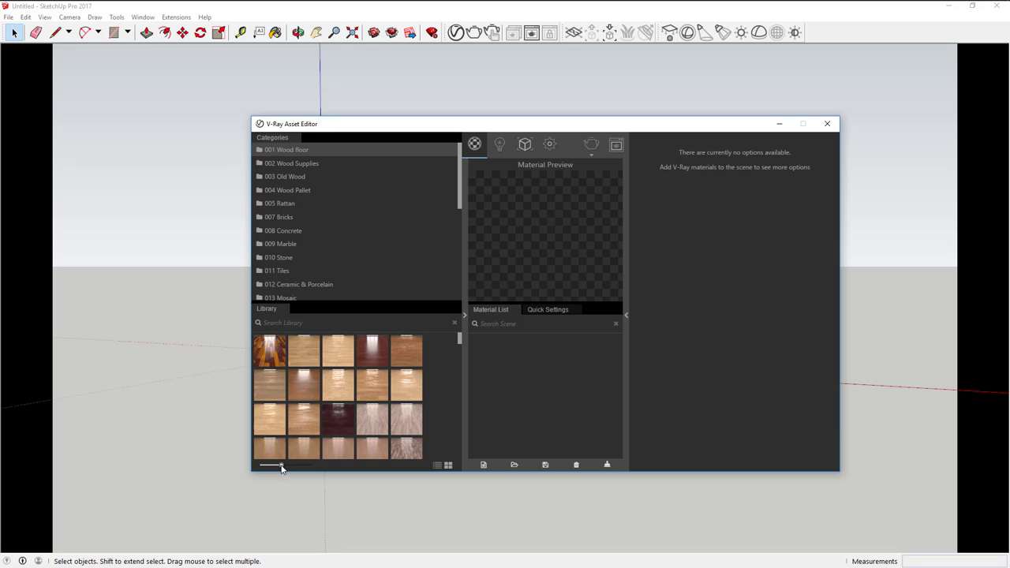
drag(281, 465, 308, 466)
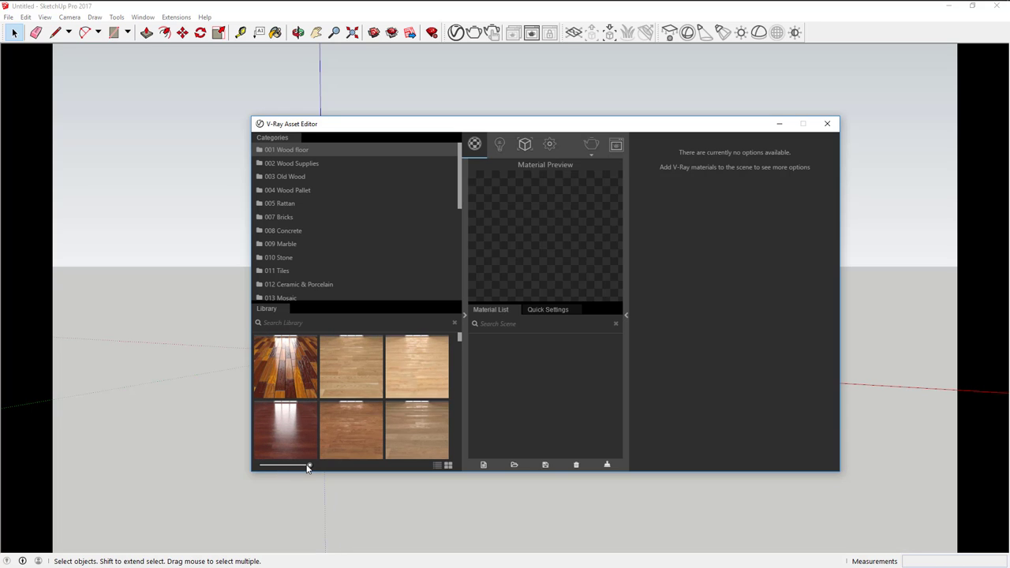
drag(459, 334, 460, 352)
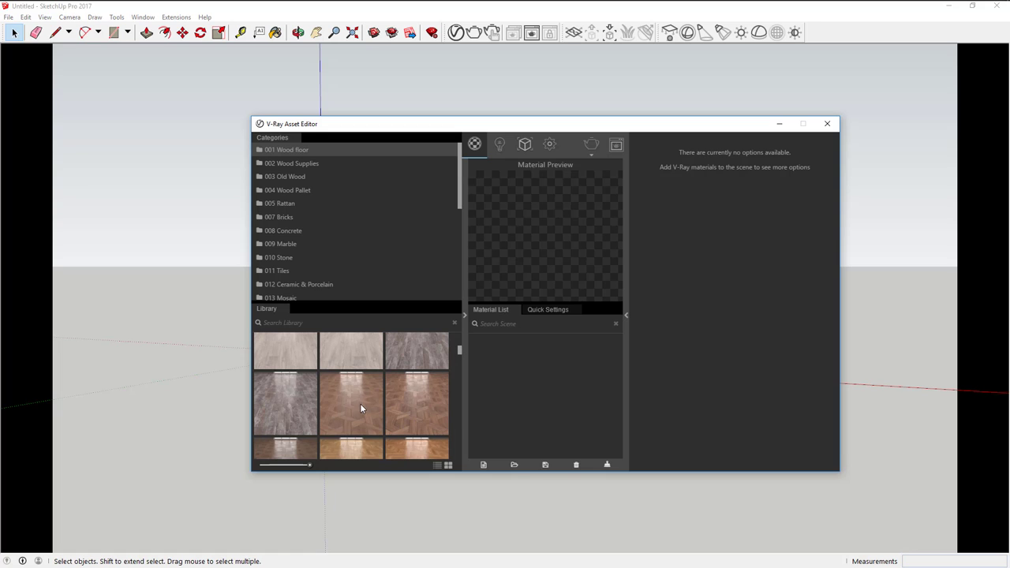
drag(361, 404, 550, 389)
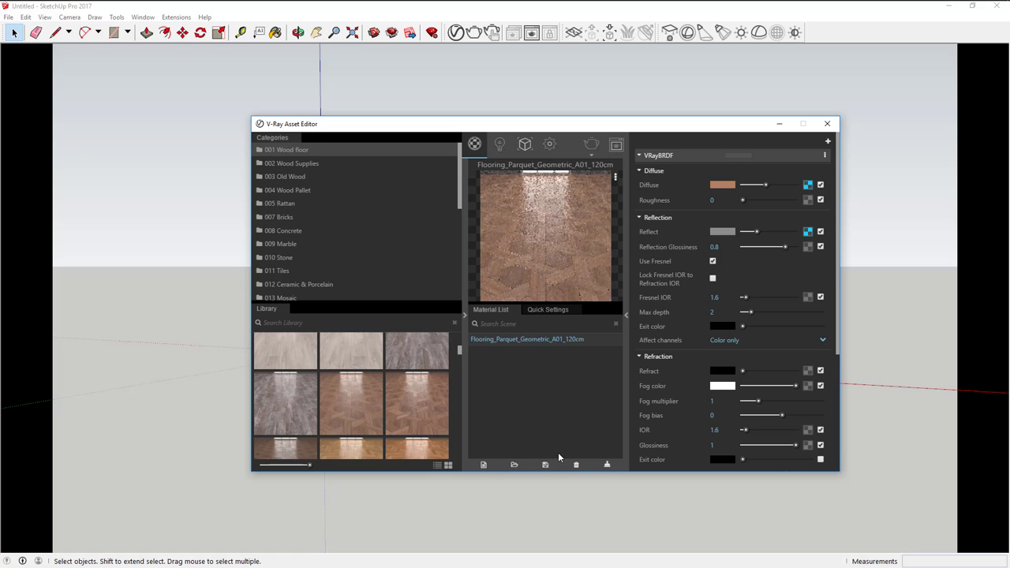
drag(584, 130, 566, 180)
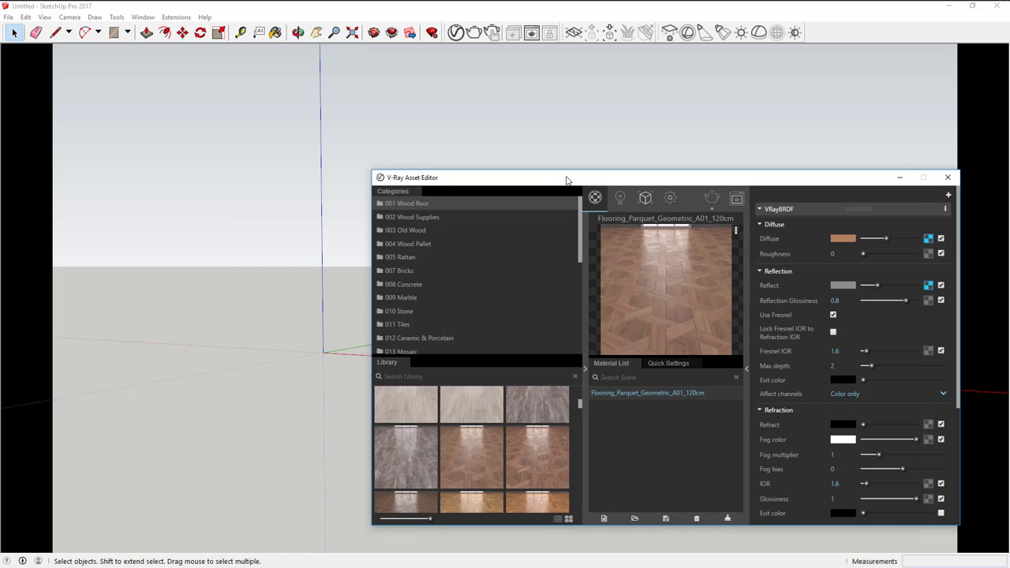
- Draw a floor rectangle from the axis origin and select its face and edges
click(114, 32)
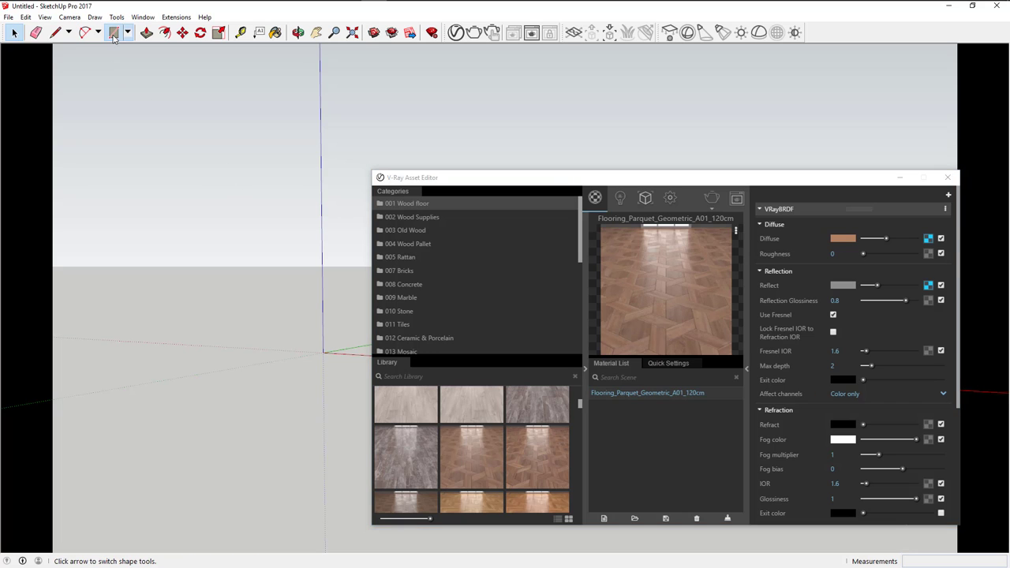
click(323, 352)
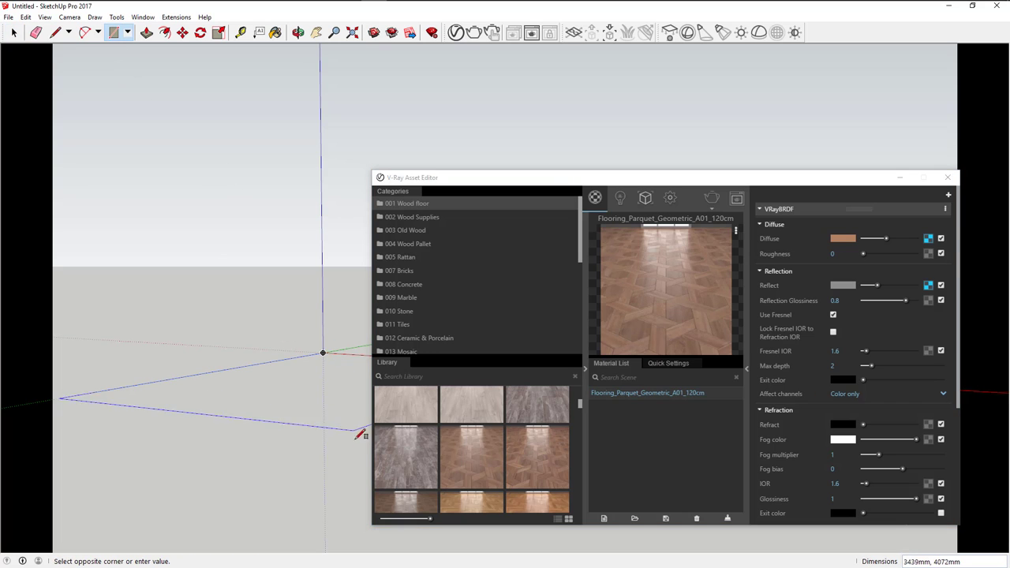
click(345, 483)
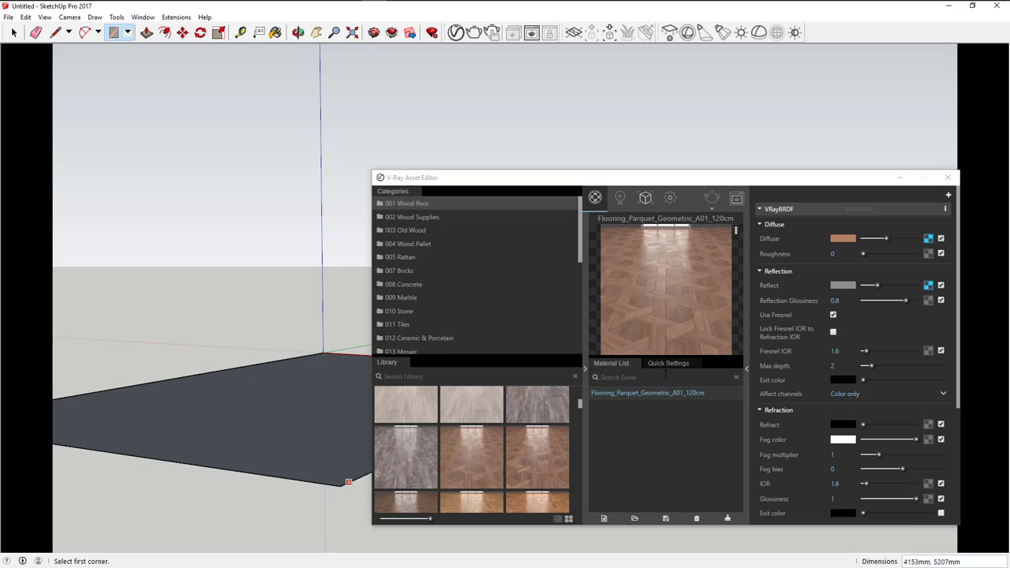
click(13, 33)
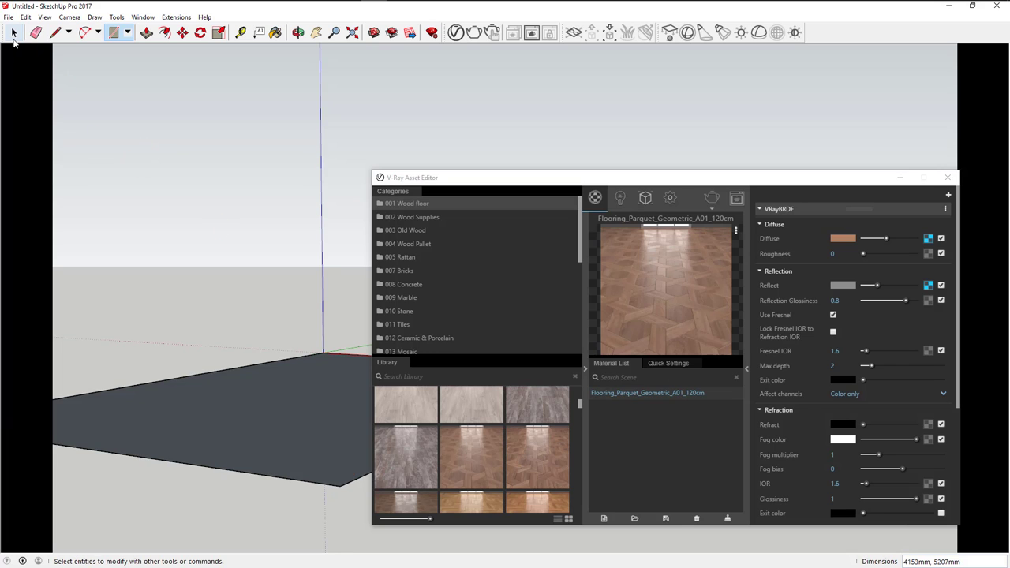
double_click(306, 405)
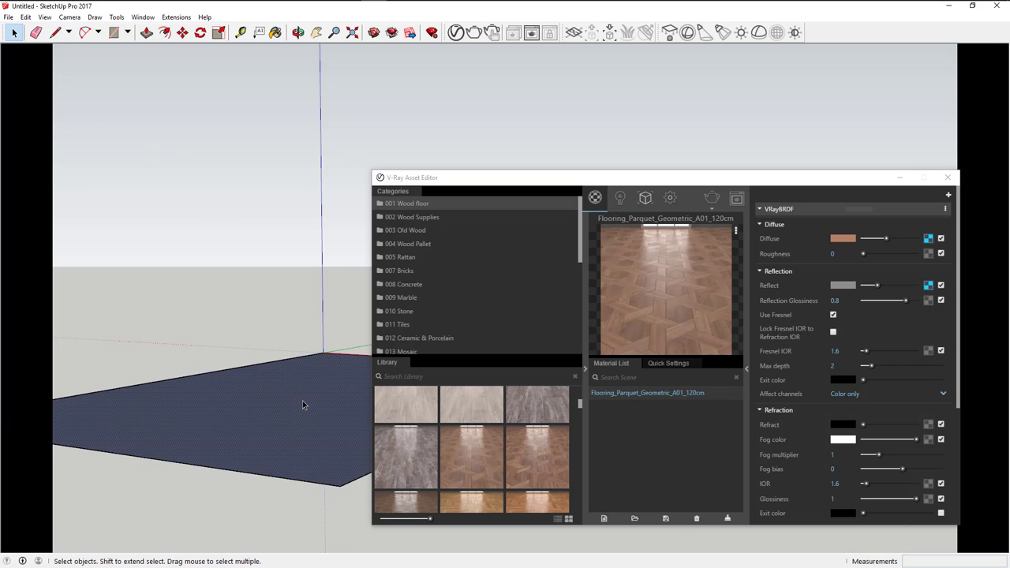
- Apply Flooring_Parquet_Geometric_A01_120cm to the floor and orbit down to view it
right_click(633, 397)
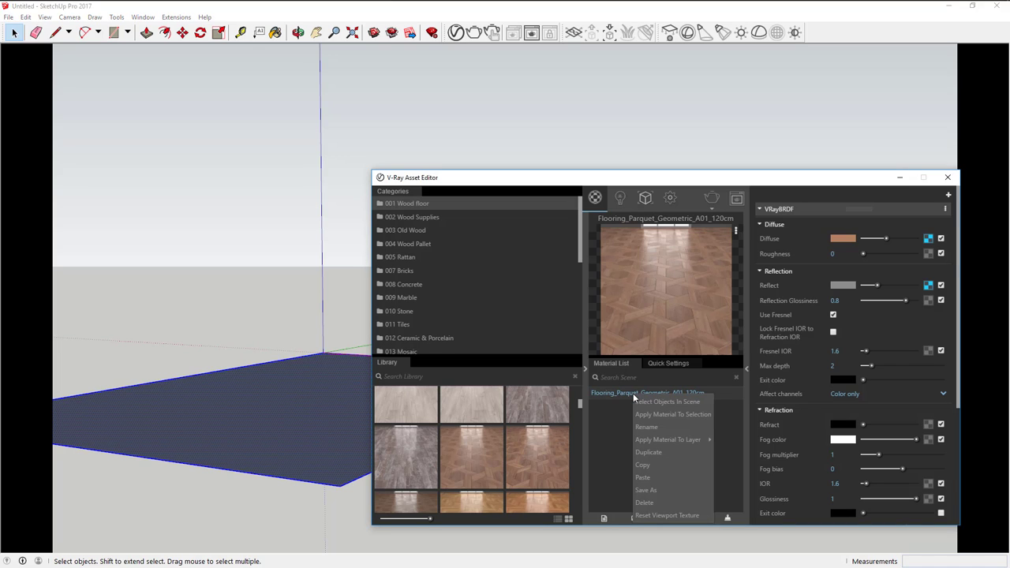
click(682, 415)
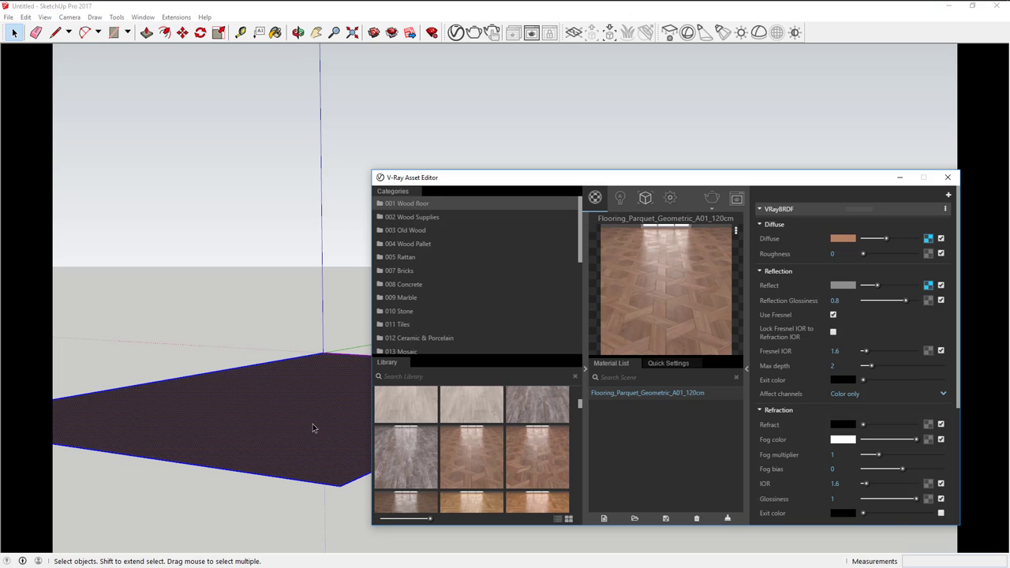
mouse_move(313, 429)
middle_down()
mouse_move(313, 399)
mouse_move(274, 408)
middle_up()
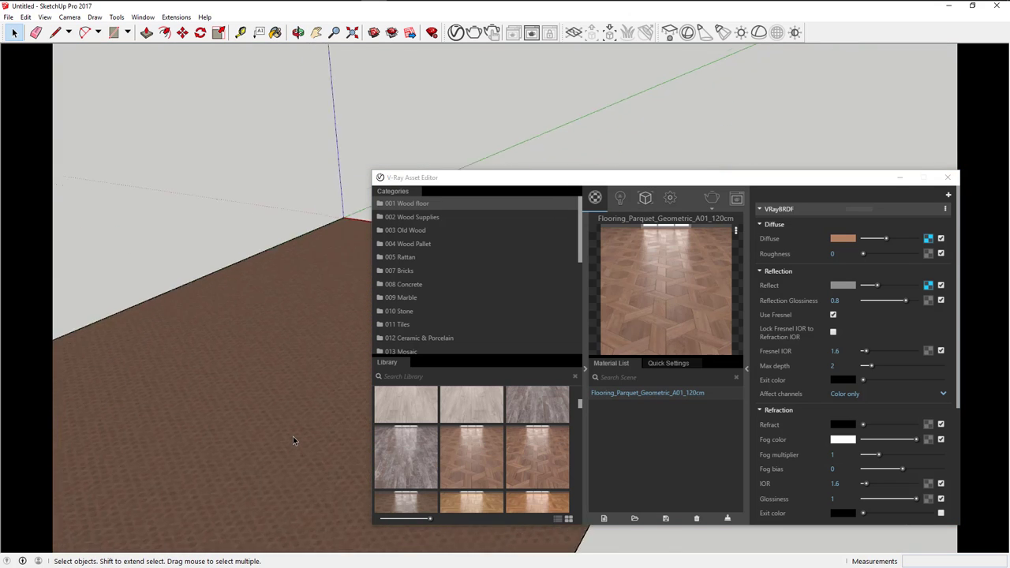
scroll(292, 437, up, 3)
scroll(293, 437, up, 3)
scroll(293, 437, up, 3)
scroll(293, 436, up, 2)
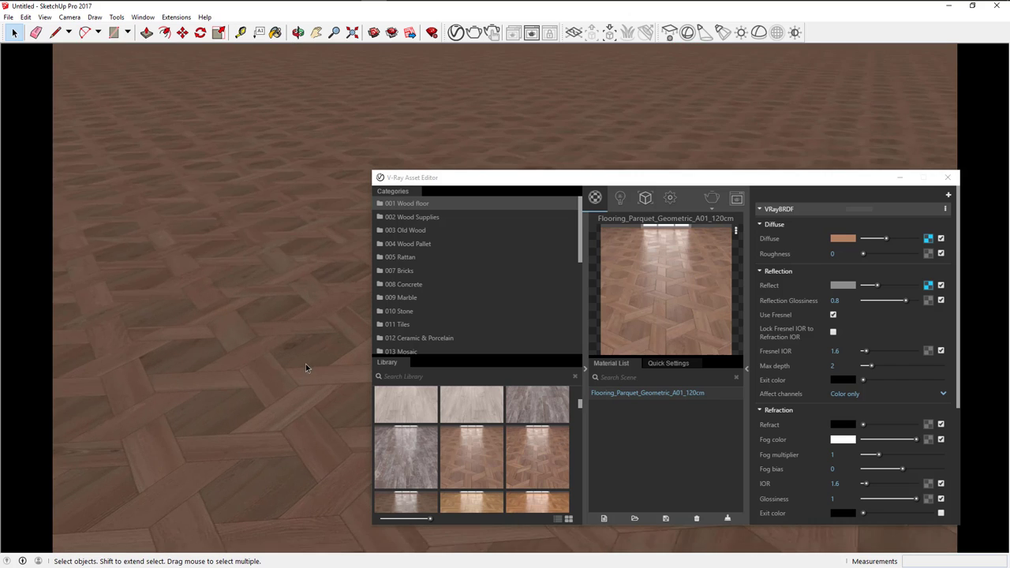
mouse_move(305, 367)
middle_down()
mouse_move(309, 408)
mouse_move(248, 399)
mouse_move(305, 400)
middle_up()
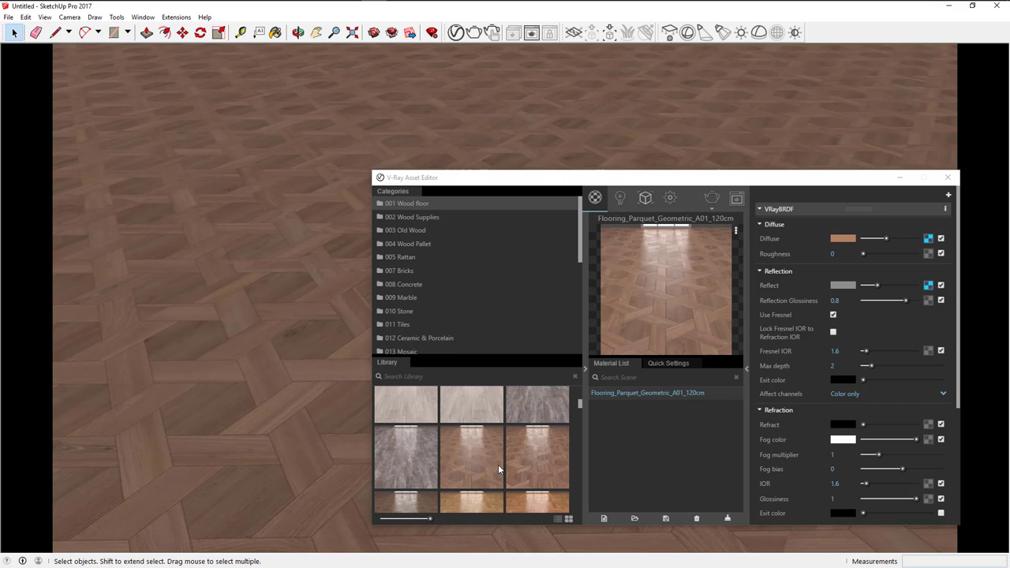
scroll(498, 464, down, 1)
drag(582, 406, 580, 423)
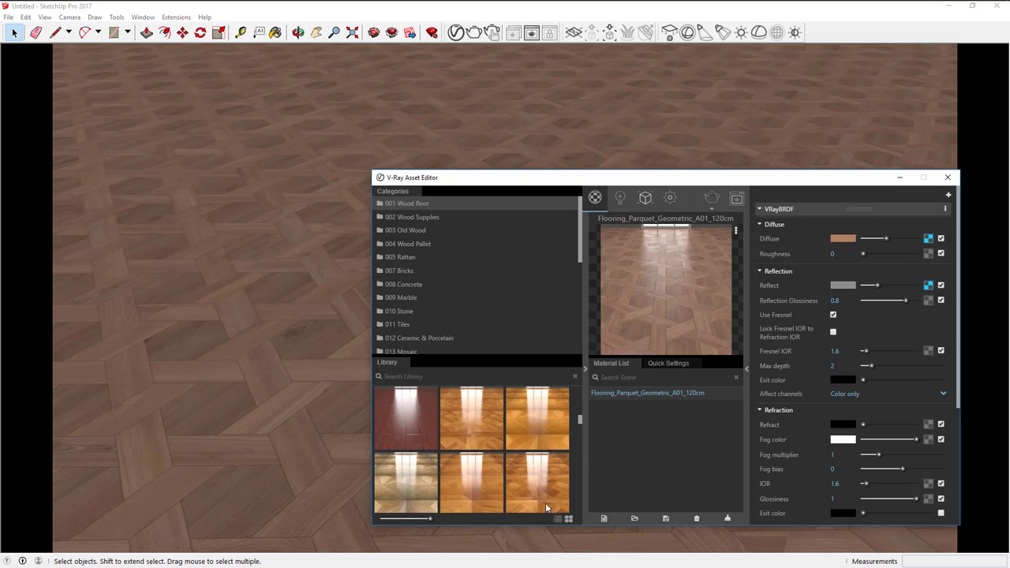
- Add Wood_104 from the library and apply it to the selected floor
drag(545, 503, 684, 453)
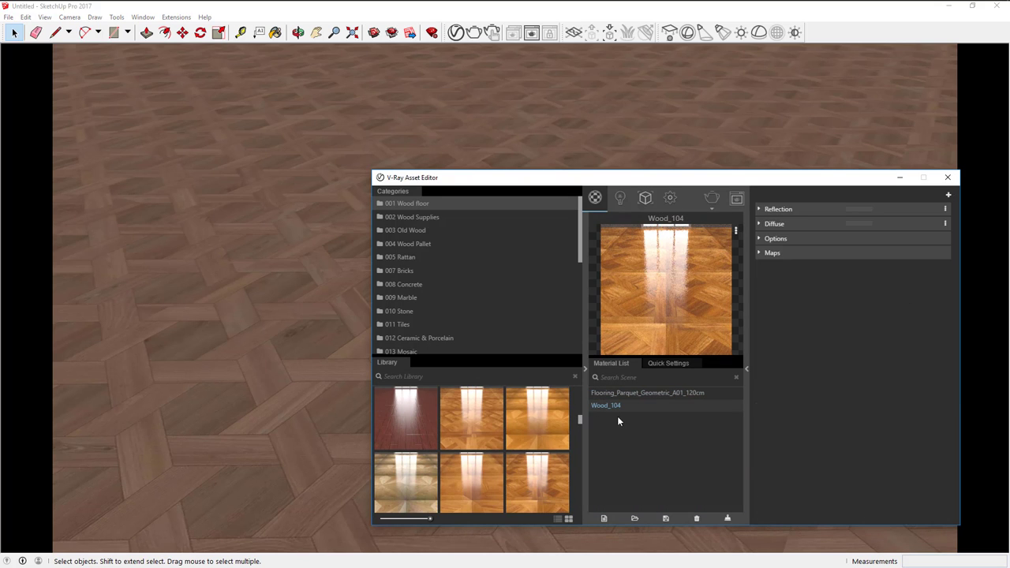
right_click(617, 409)
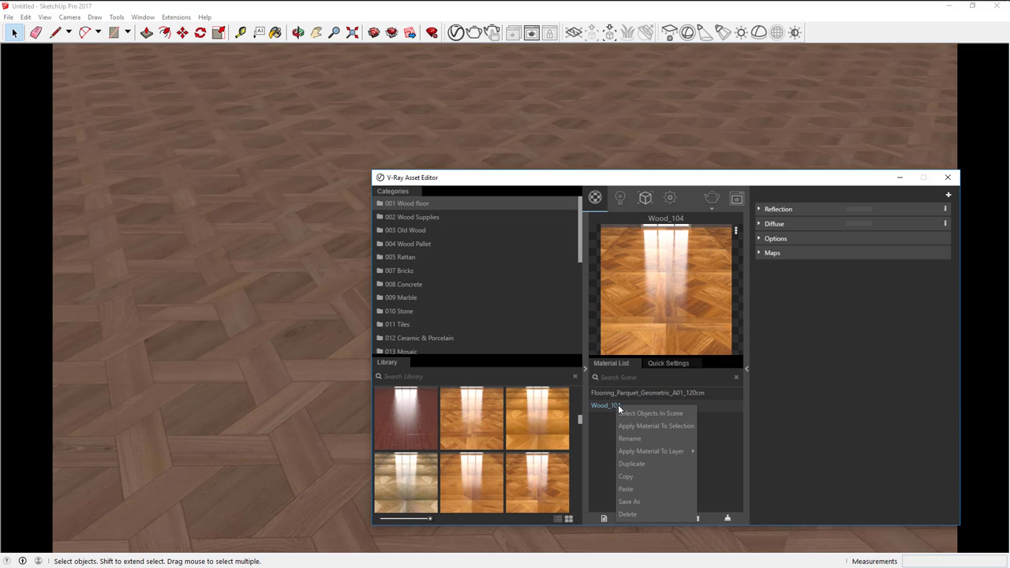
click(645, 428)
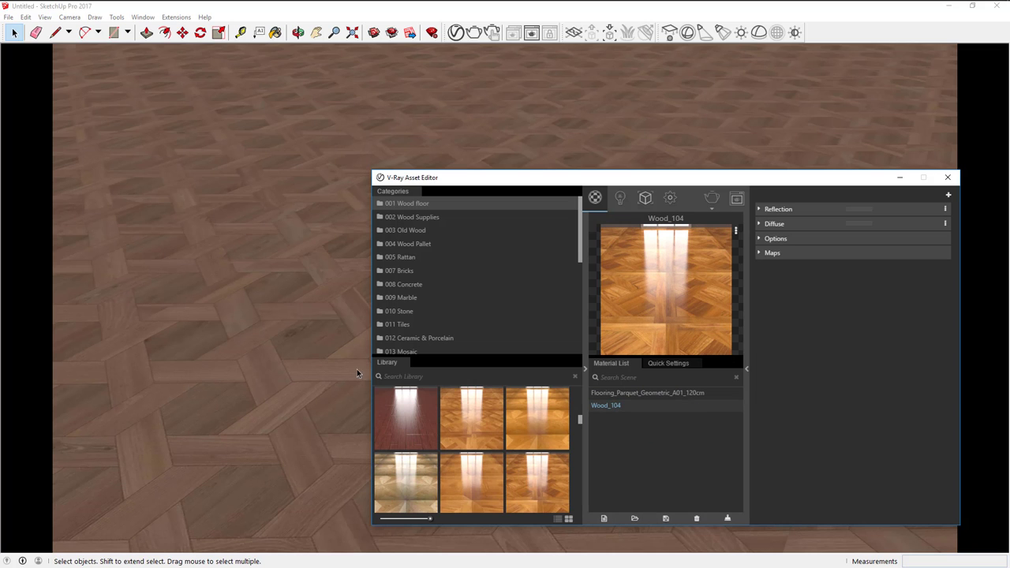
click(256, 363)
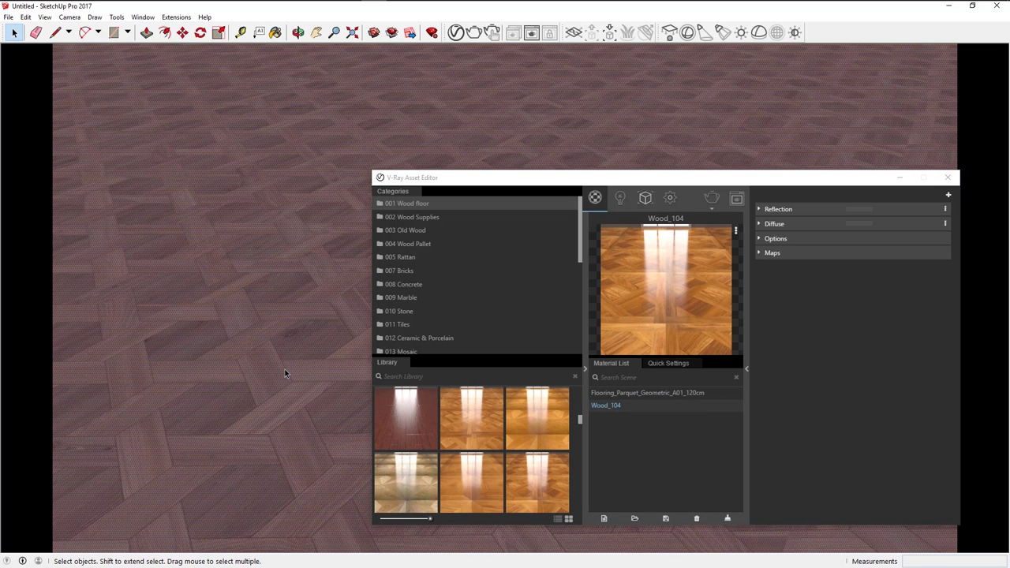
right_click(639, 408)
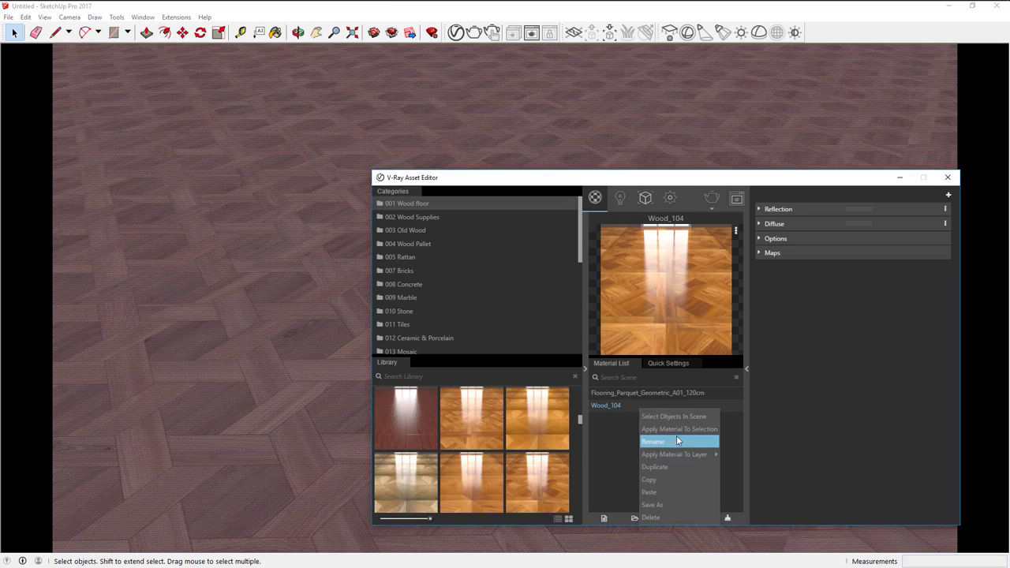
click(677, 431)
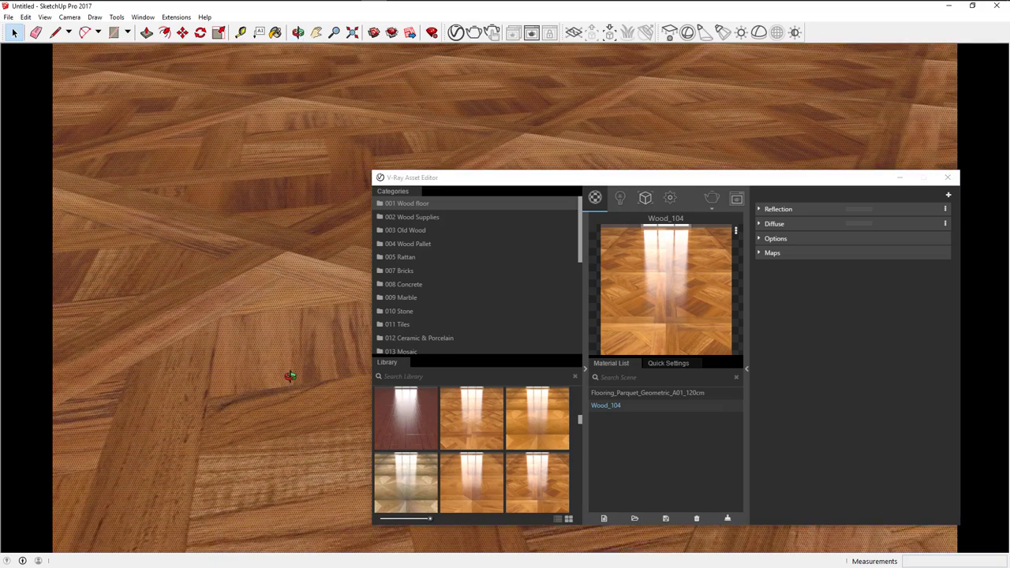
- Orbit and zoom to view the whole Wood_104 floor, moving the material editor aside
middle_drag(287, 383, 280, 375)
scroll(279, 375, down, 3)
scroll(216, 191, down, 2)
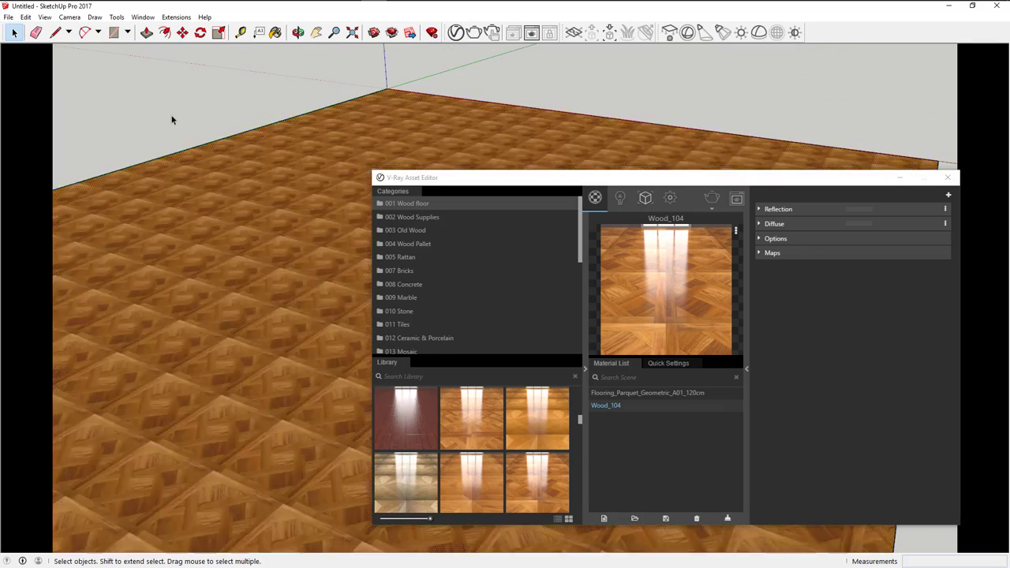
middle_drag(171, 119, 239, 314)
scroll(239, 314, down, 3)
scroll(239, 315, down, 2)
scroll(292, 348, up, 3)
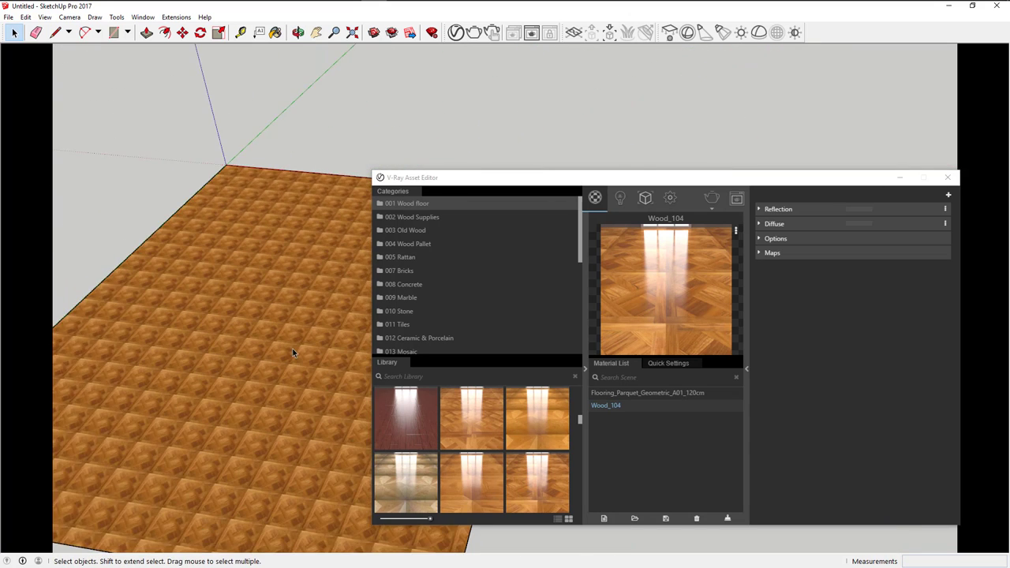
scroll(319, 376, up, 3)
middle_drag(319, 377, 307, 365)
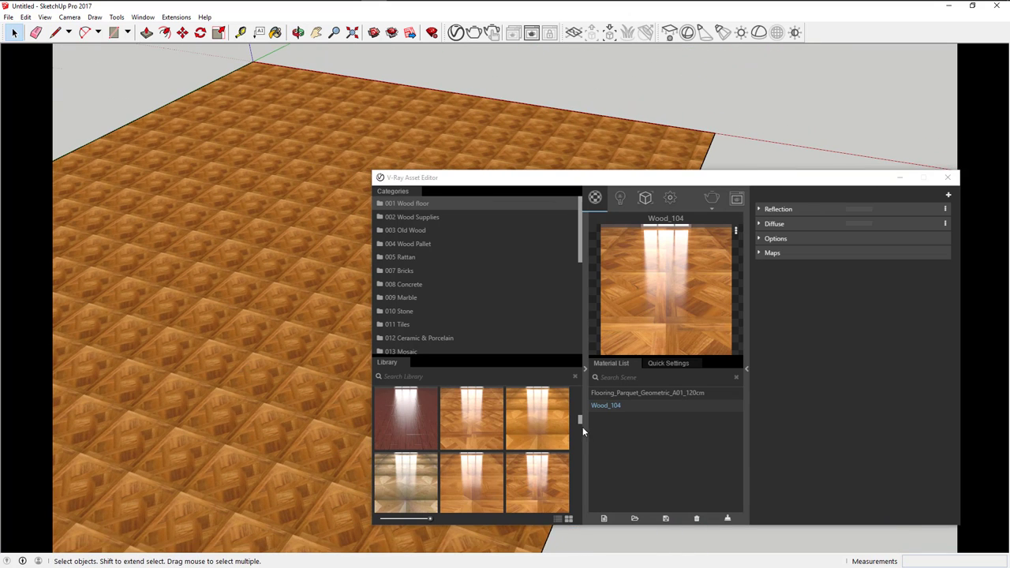
drag(578, 420, 584, 509)
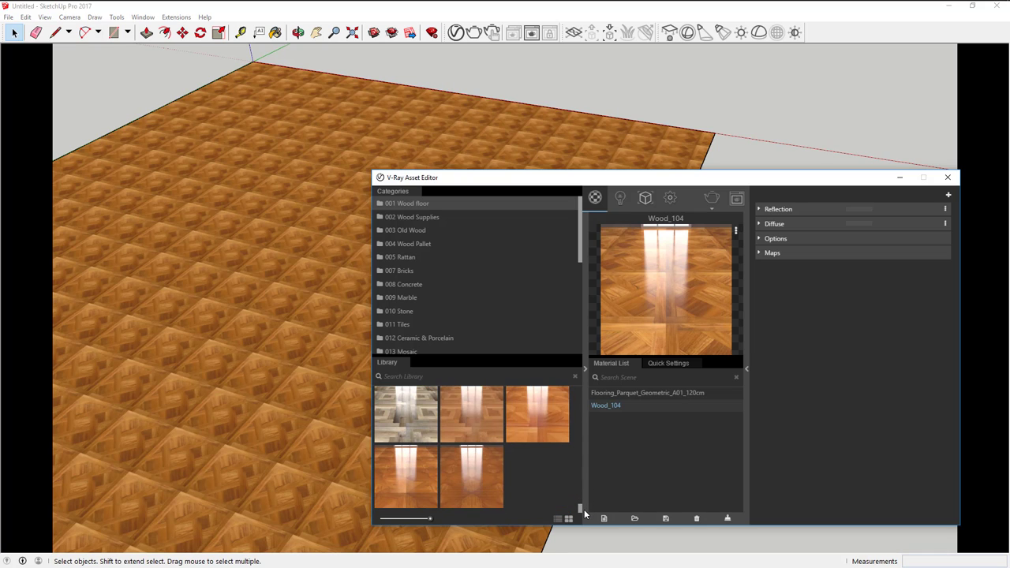
mouse_move(698, 183)
mouse_down()
mouse_move(660, 165)
mouse_move(591, 156)
mouse_up()
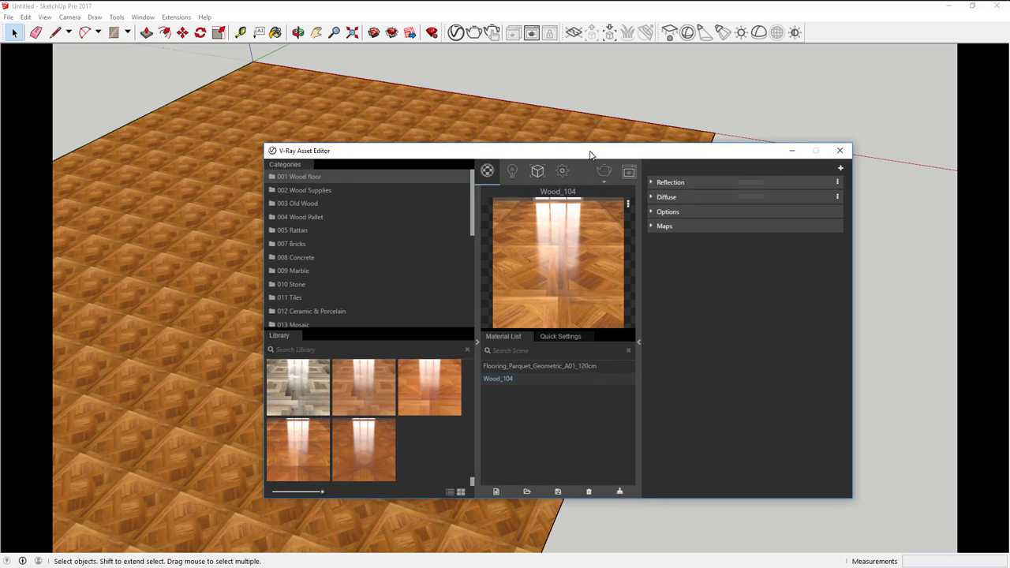
- Inspect Wood_104's Diffuse, Options, Maps and Bump sections, then reposition the Asset Editor window up and right
click(652, 197)
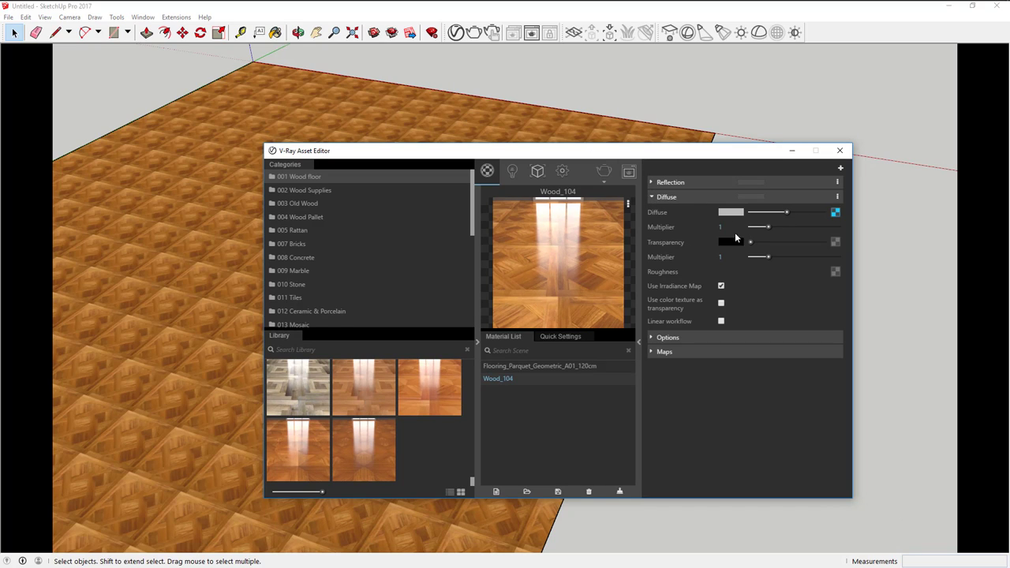
click(671, 339)
click(677, 337)
click(672, 353)
click(671, 368)
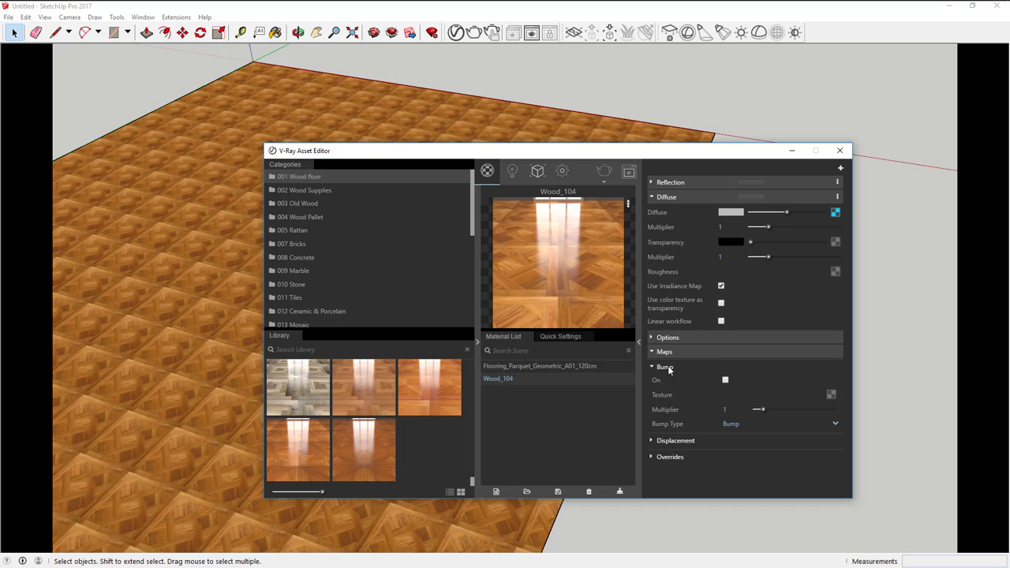
click(668, 367)
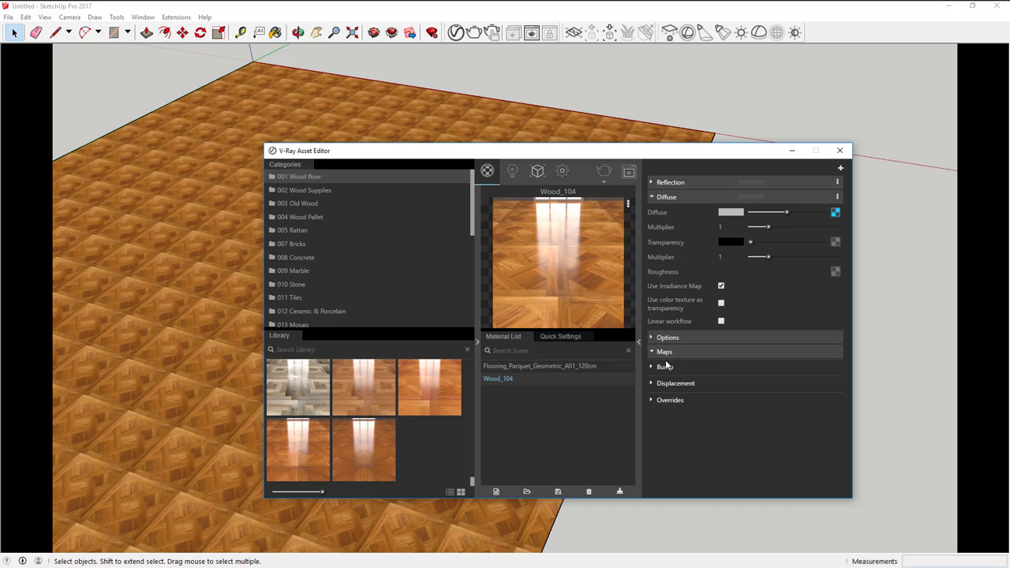
click(672, 199)
drag(682, 155, 690, 147)
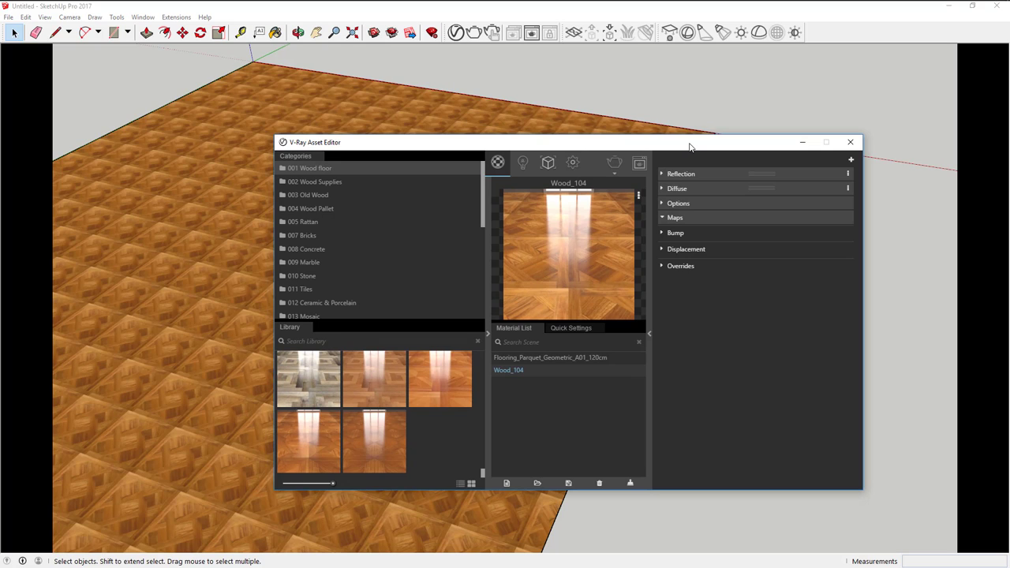
drag(399, 147, 497, 129)
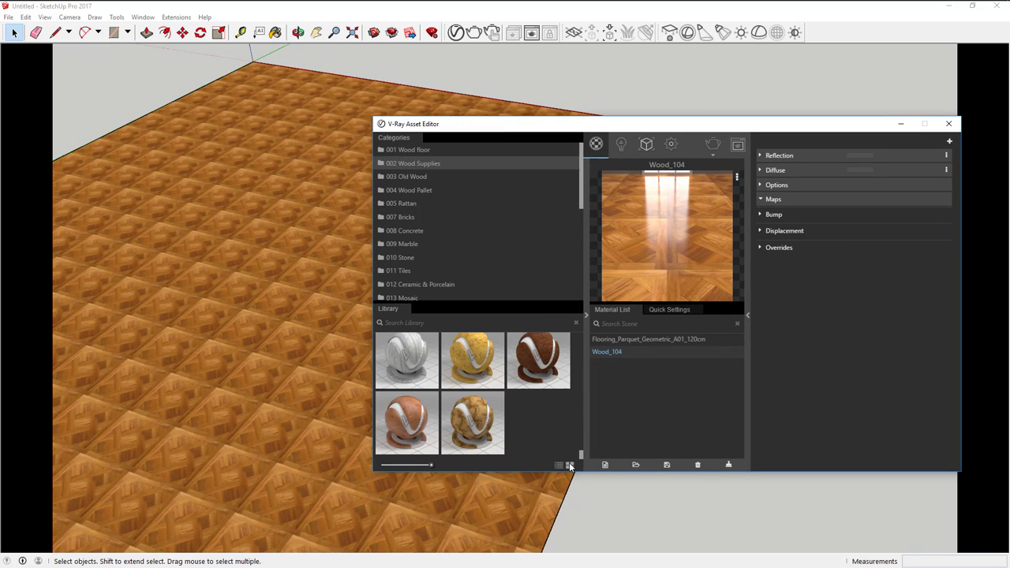
- Delete both parquet materials from the V-Ray scene material list
scroll(516, 399, up, 3)
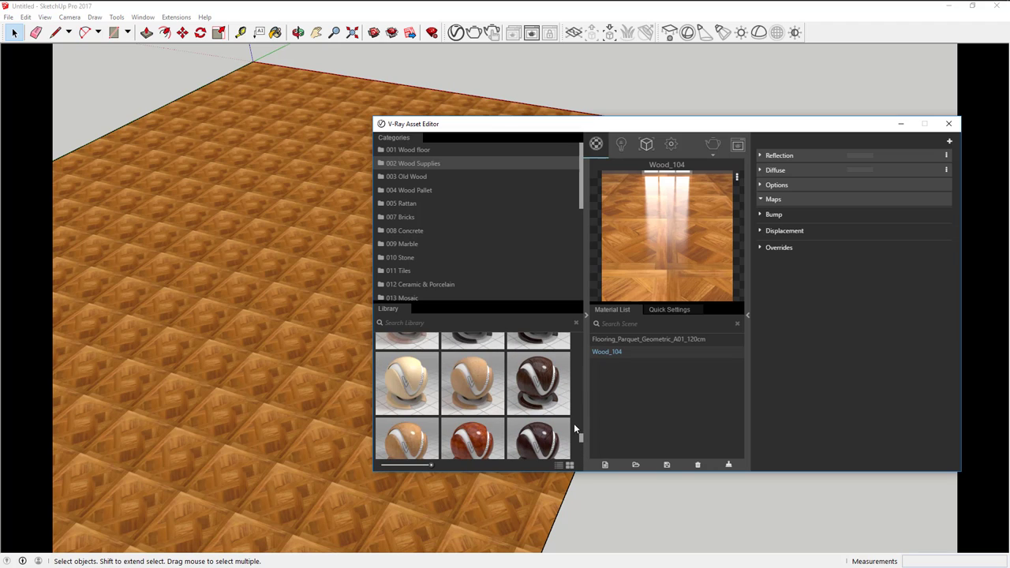
drag(581, 439, 585, 337)
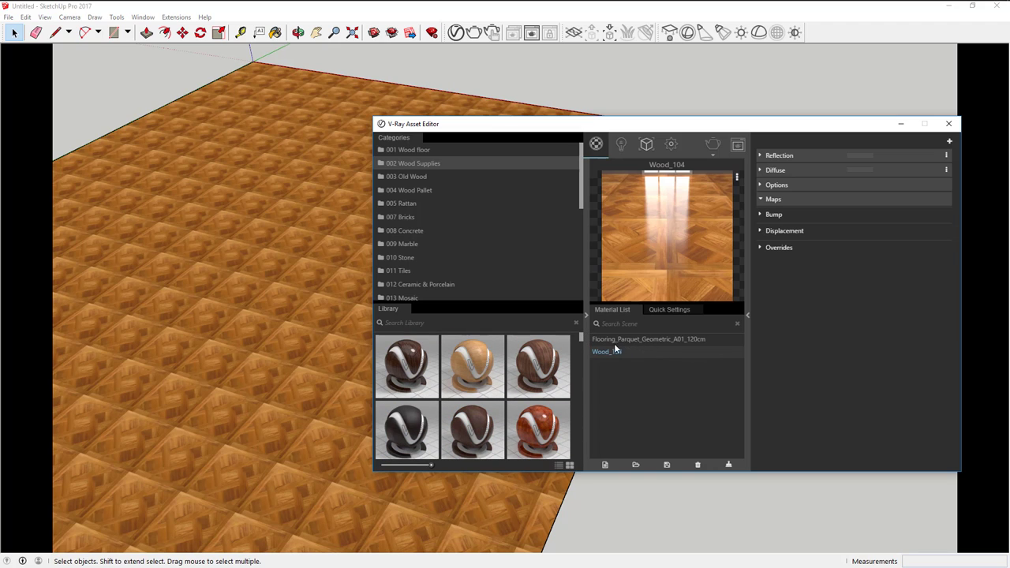
click(698, 465)
click(699, 465)
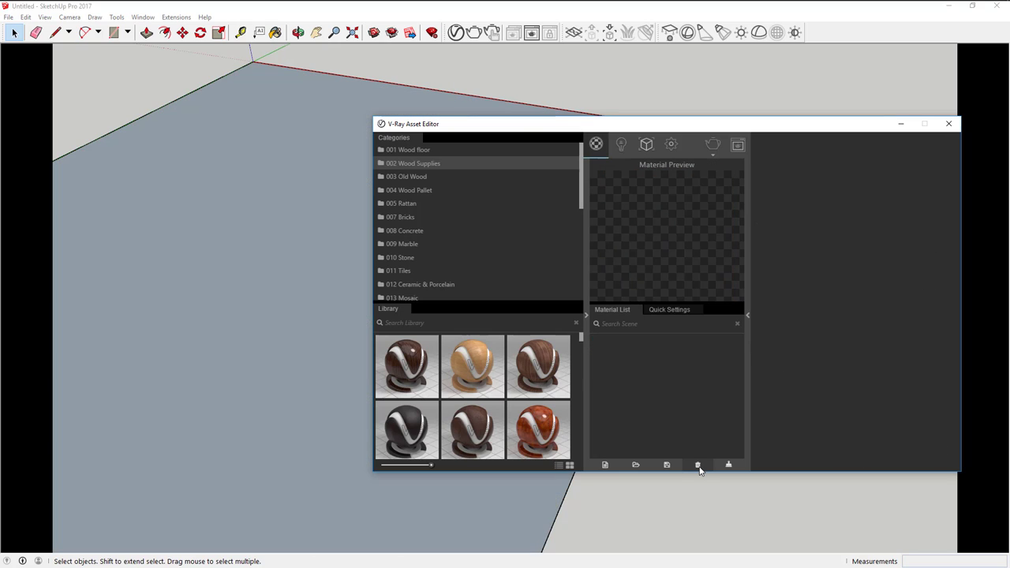
- Add Dark Walnut from the Wood Supplies library and apply it to the selected floor rectangle
scroll(431, 408, down, 2)
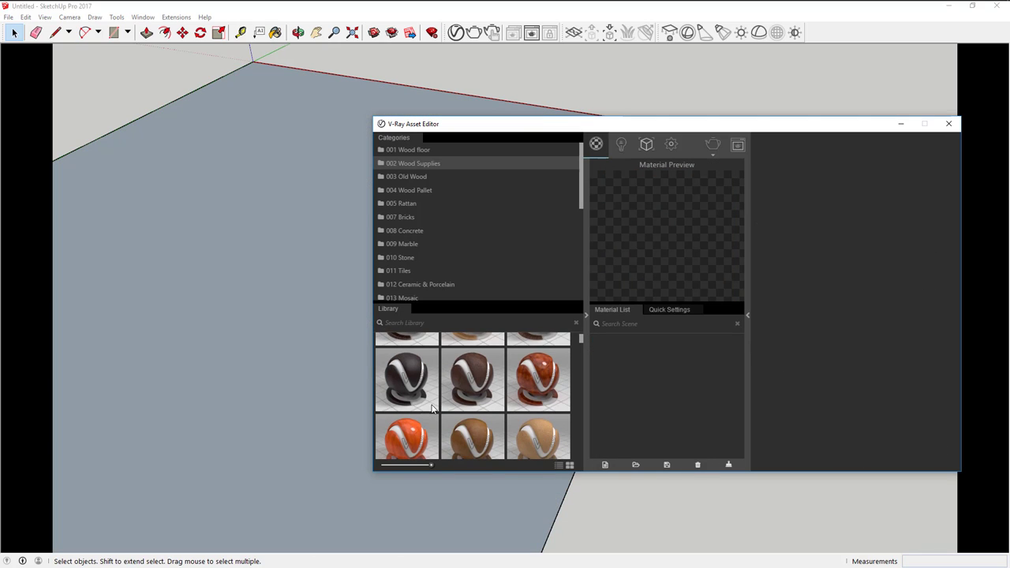
scroll(432, 409, down, 1)
scroll(458, 402, down, 1)
scroll(472, 398, down, 1)
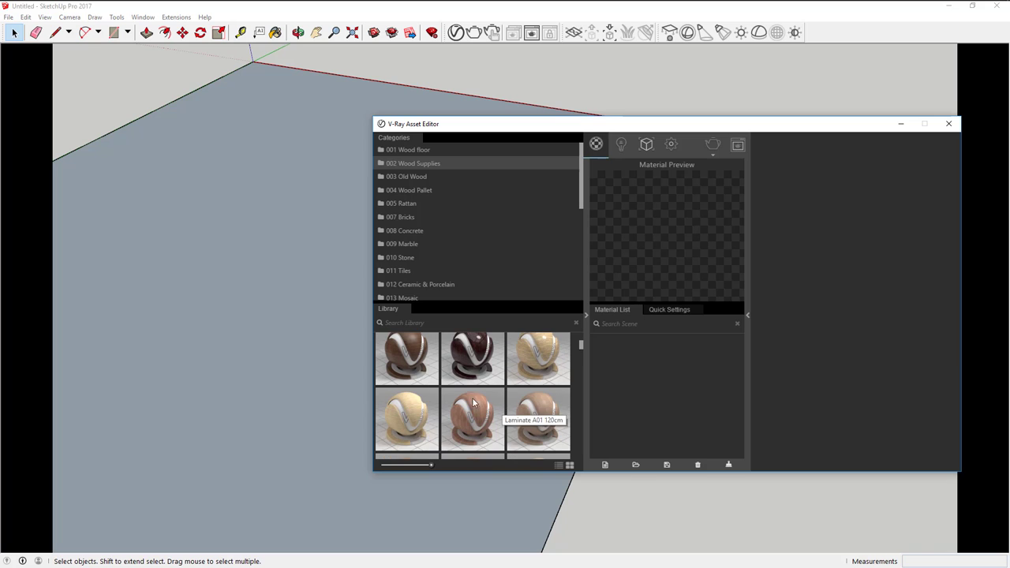
drag(411, 351, 657, 431)
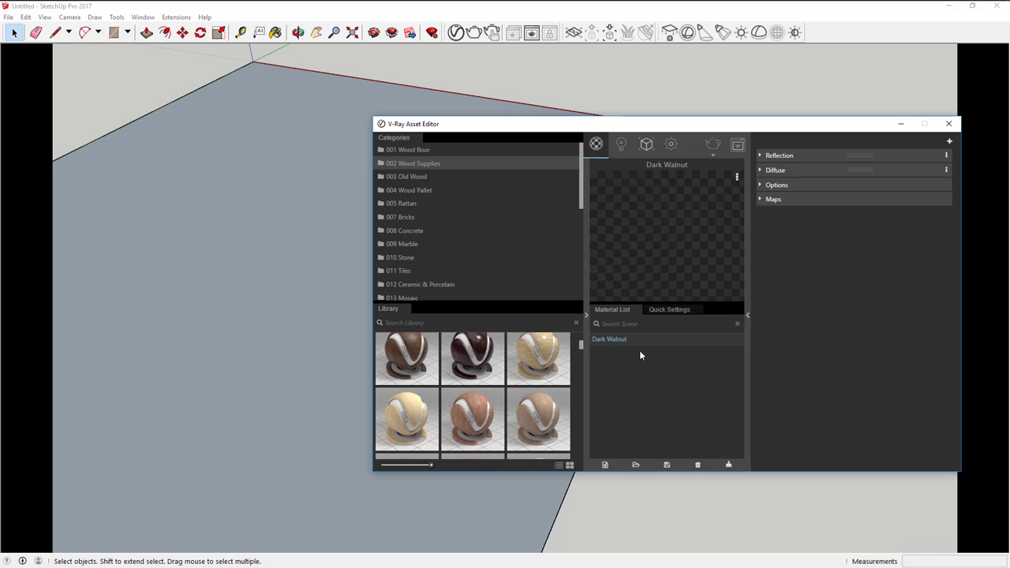
double_click(262, 185)
right_click(614, 340)
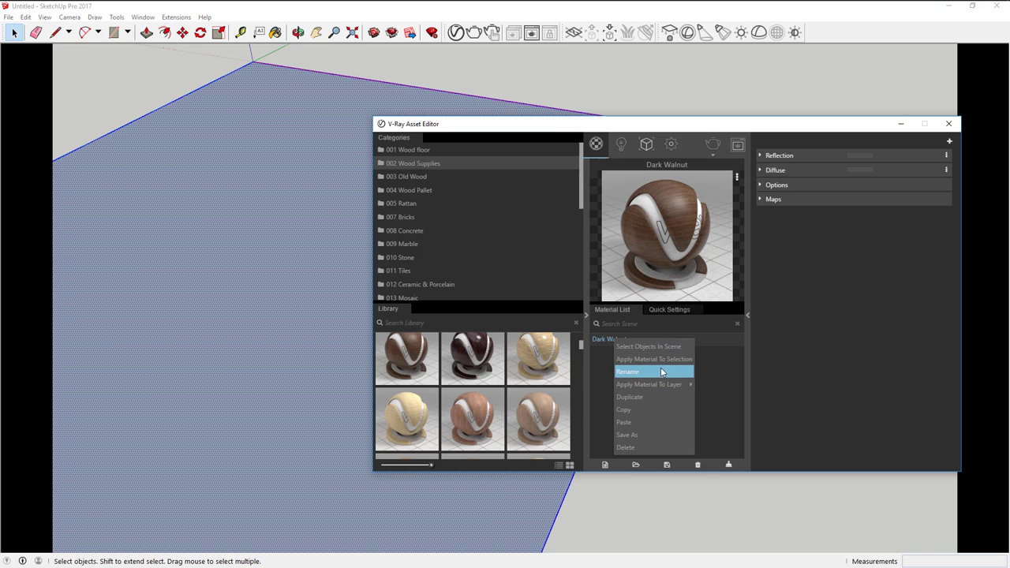
click(660, 359)
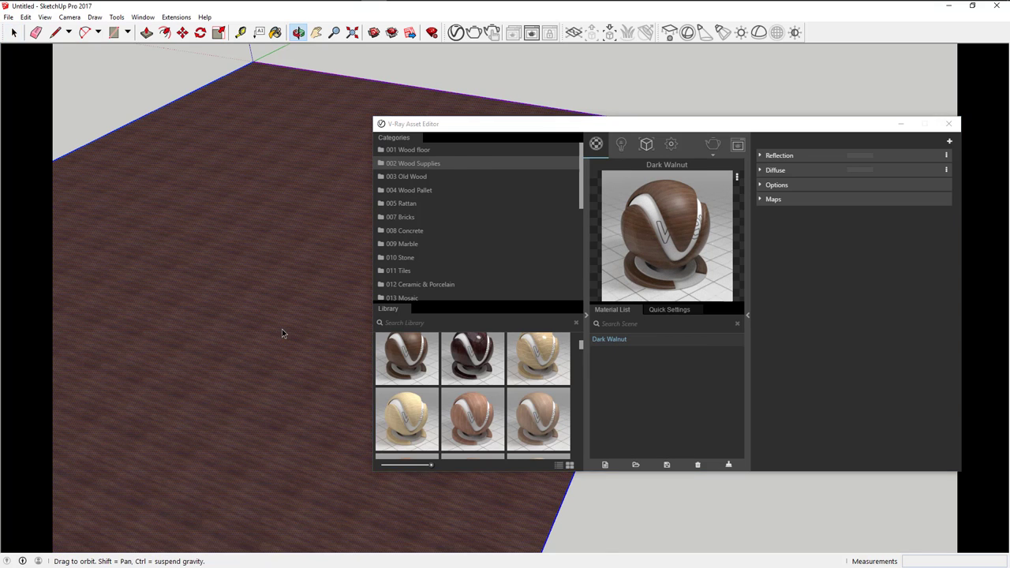
- Orbit and zoom around the floor to inspect the Dark Walnut planks
middle_drag(282, 329, 300, 329)
middle_drag(498, 87, 322, 259)
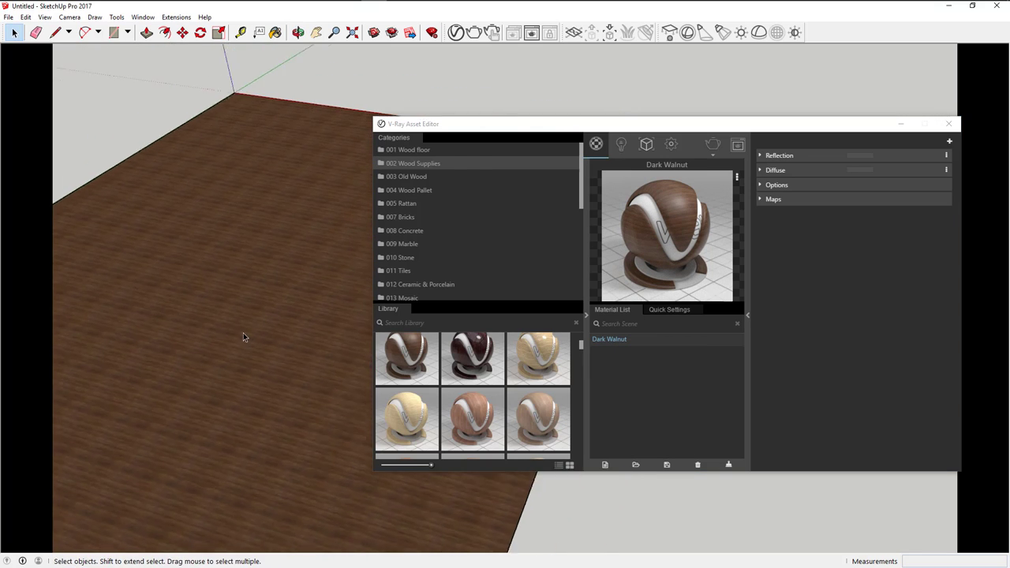
scroll(271, 411, up, 5)
mouse_move(271, 411)
middle_down()
mouse_move(284, 369)
mouse_move(274, 365)
mouse_move(300, 367)
mouse_move(261, 357)
mouse_move(259, 286)
middle_up()
scroll(274, 365, down, 2)
scroll(274, 365, down, 2)
scroll(276, 364, down, 3)
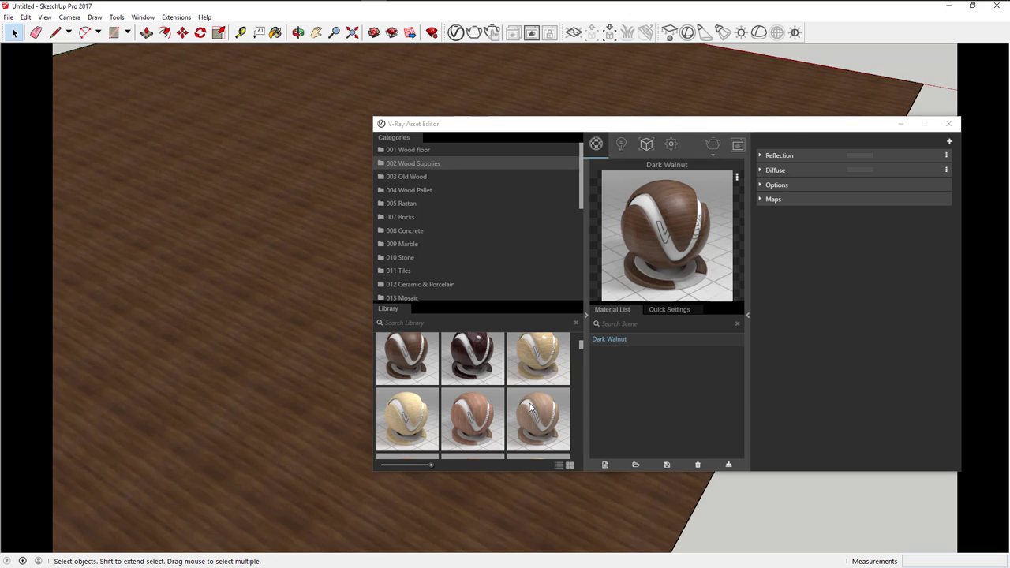
scroll(530, 407, down, 2)
- Add Laminate_D02_120cm to the scene materials and apply it to the floor
drag(467, 393, 640, 408)
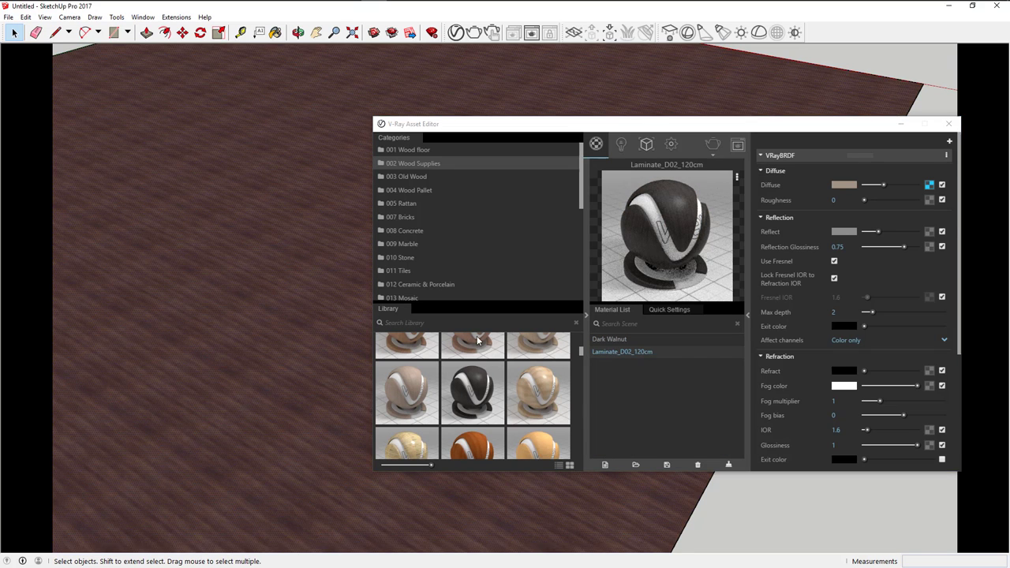
right_click(668, 359)
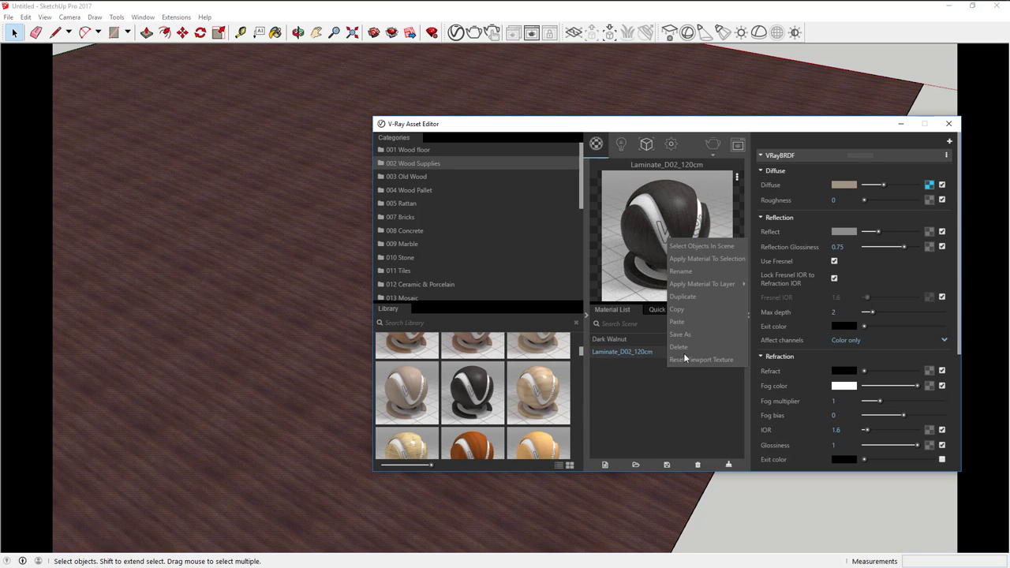
click(692, 259)
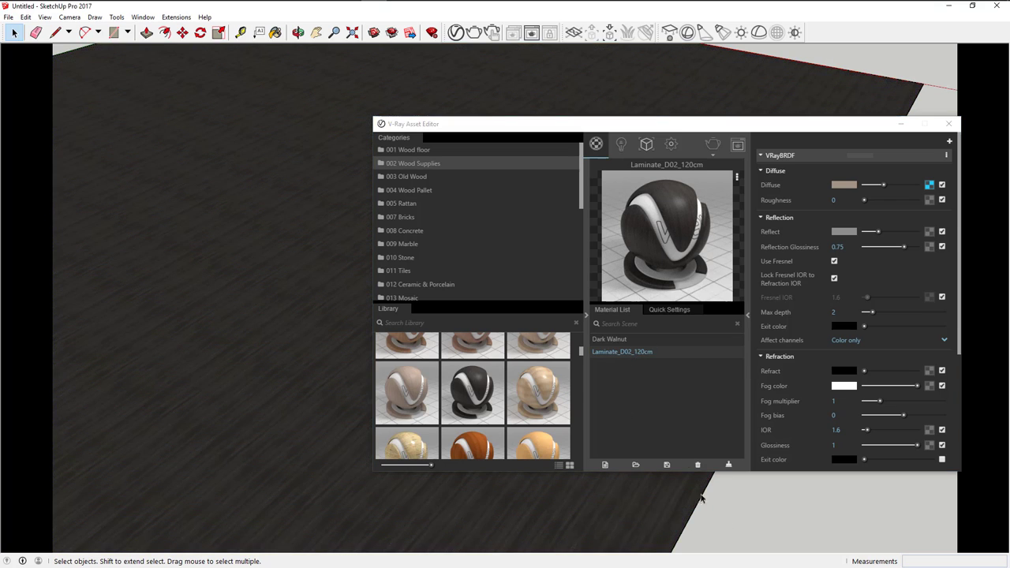
middle_drag(261, 385, 326, 386)
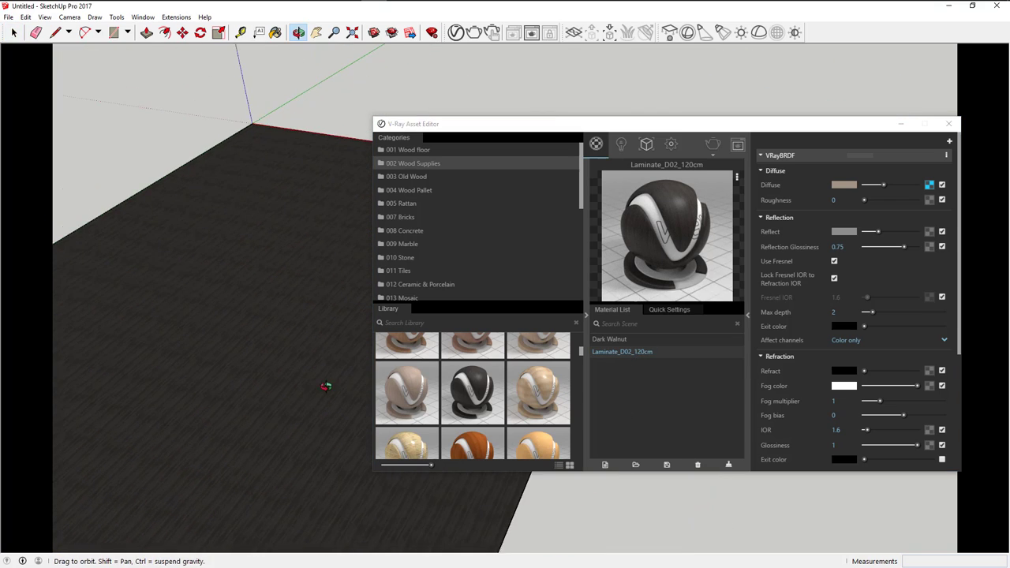
- Add Laminate_D01_120cm to the scene list and compare its settings with Laminate_D02_120cm
drag(411, 394, 635, 375)
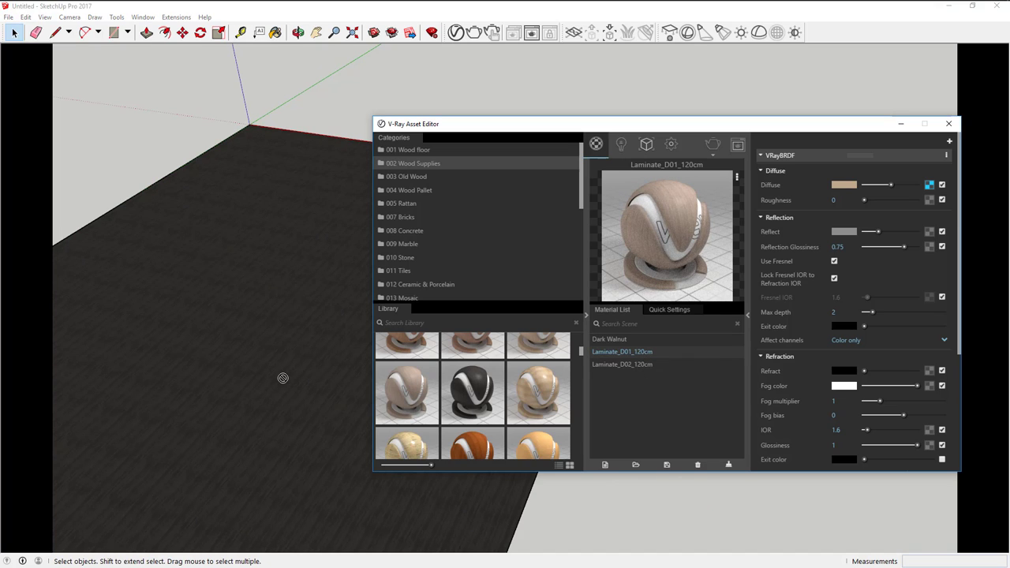
click(619, 366)
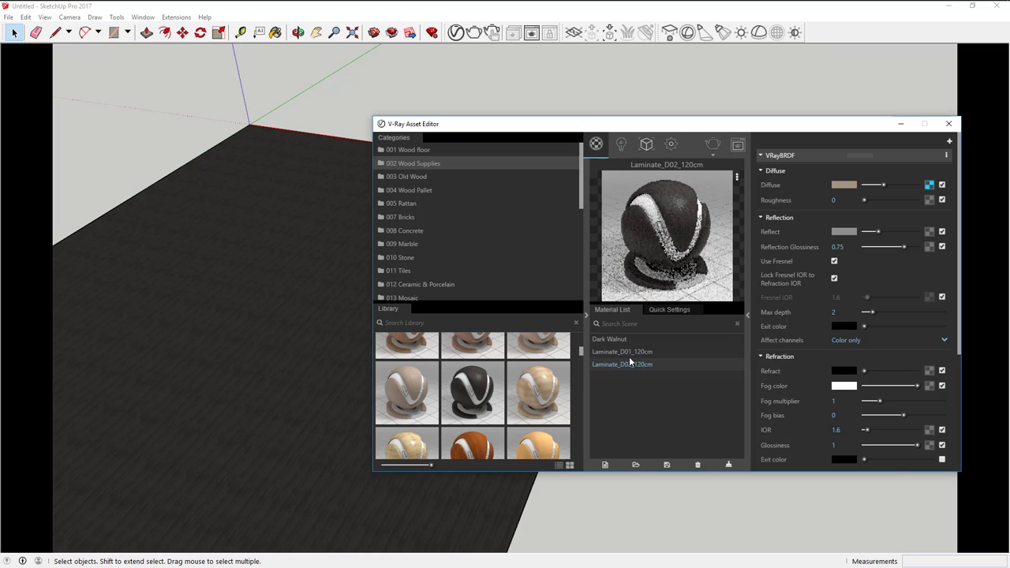
click(622, 356)
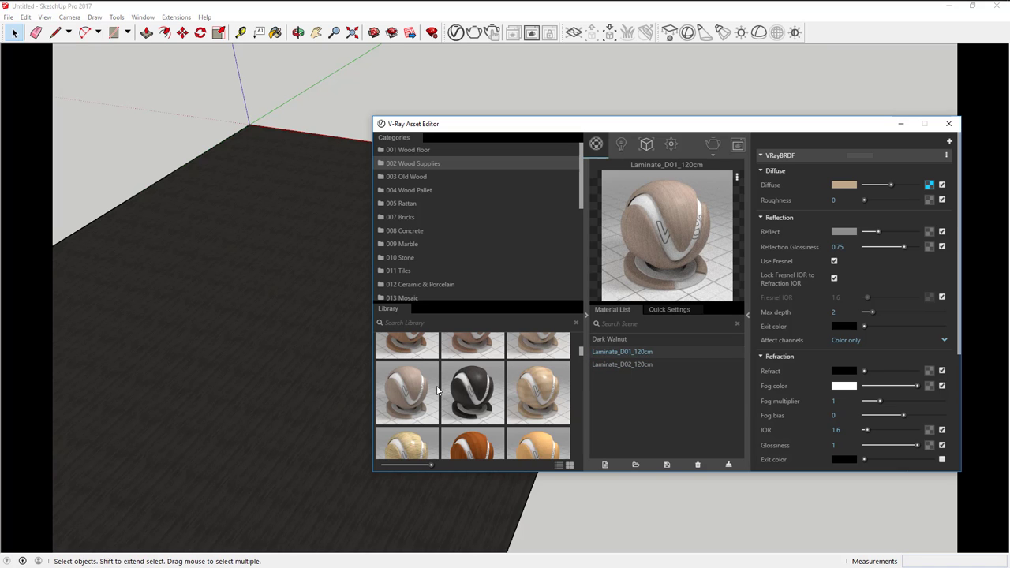
click(620, 341)
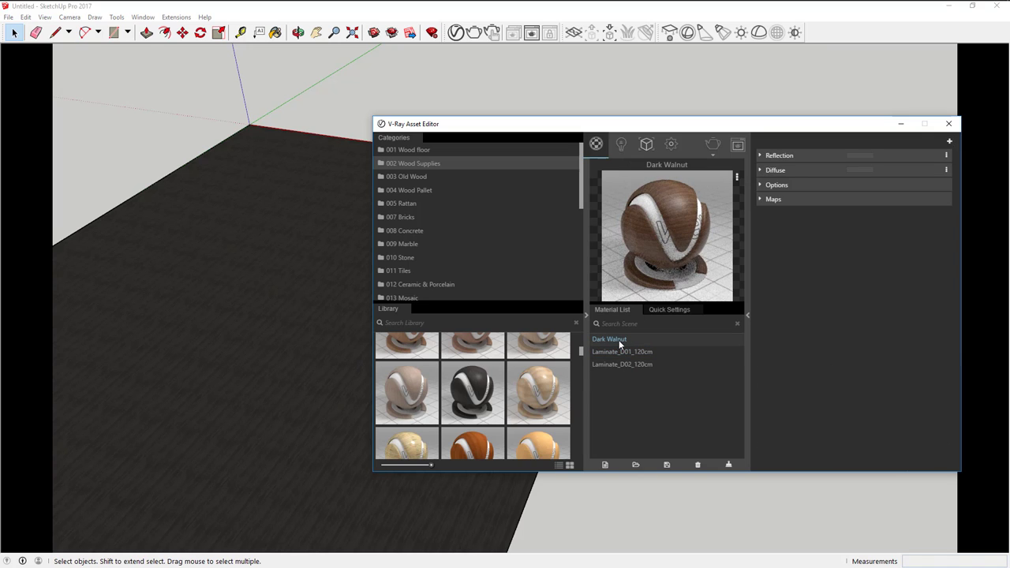
- Reapply Dark Walnut from the scene material list to the selected floor, replacing Laminate_D02_120cm
right_click(619, 344)
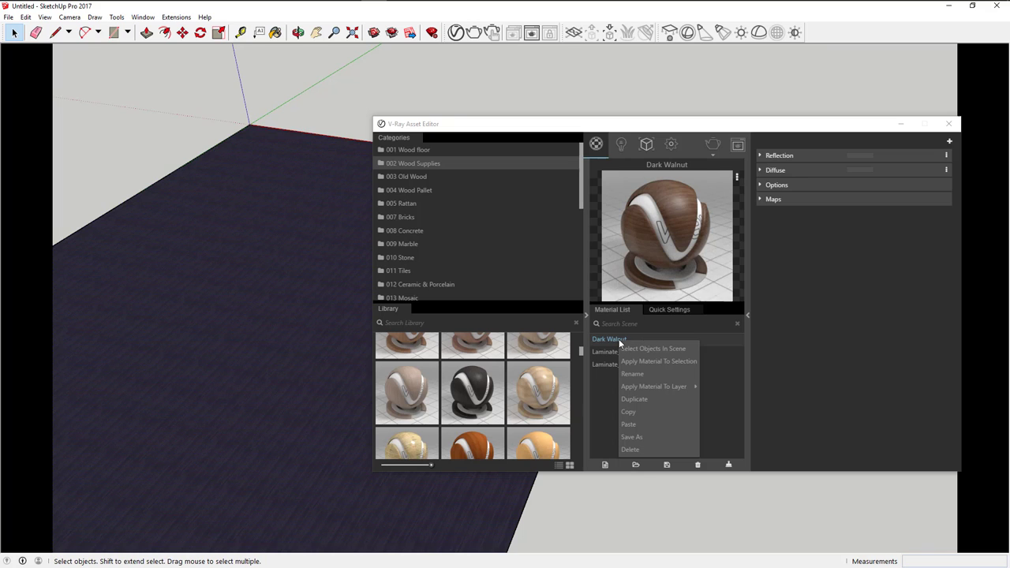
click(612, 336)
right_click(612, 336)
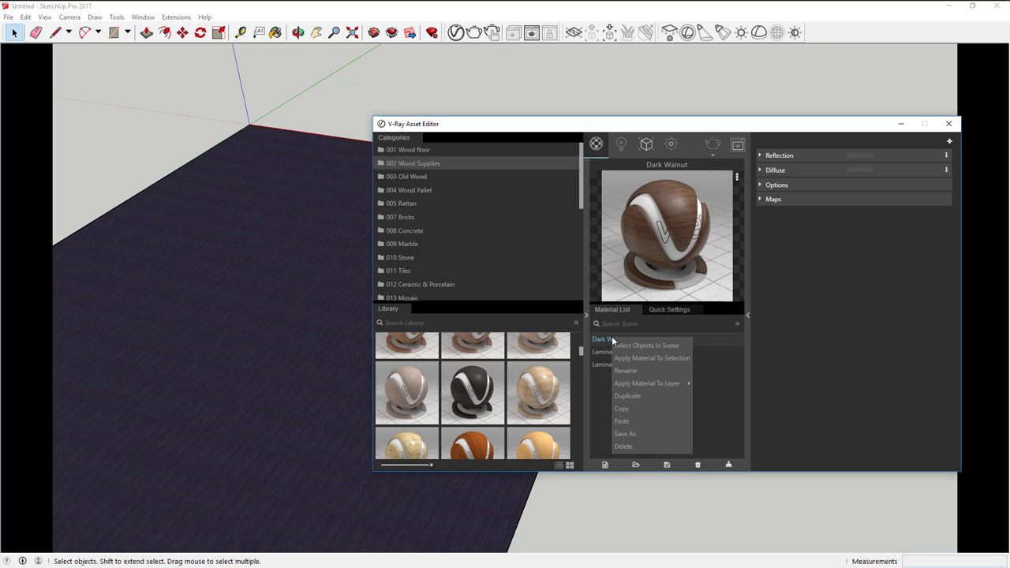
click(660, 359)
click(647, 543)
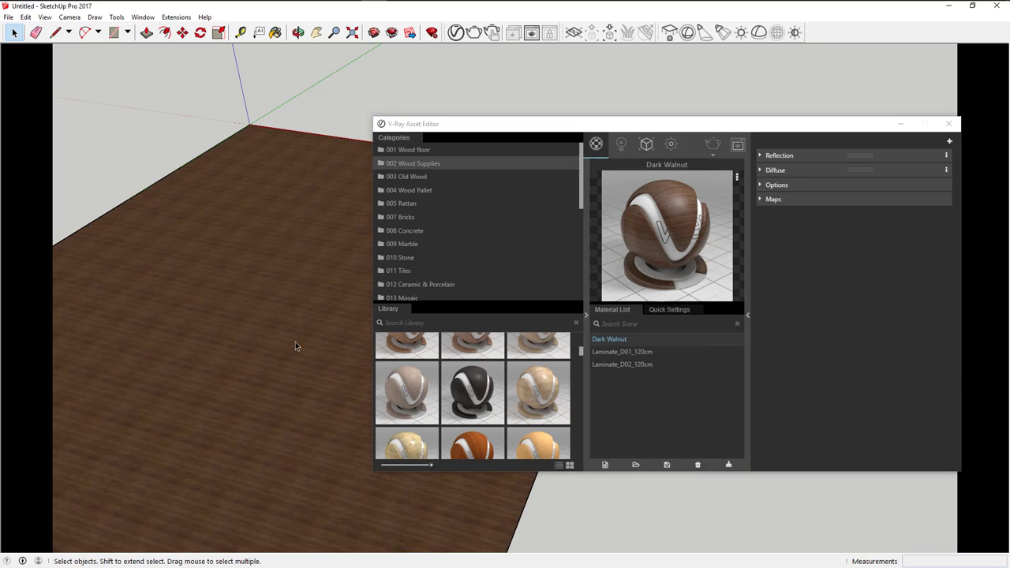
scroll(293, 347, up, 1)
scroll(292, 353, up, 2)
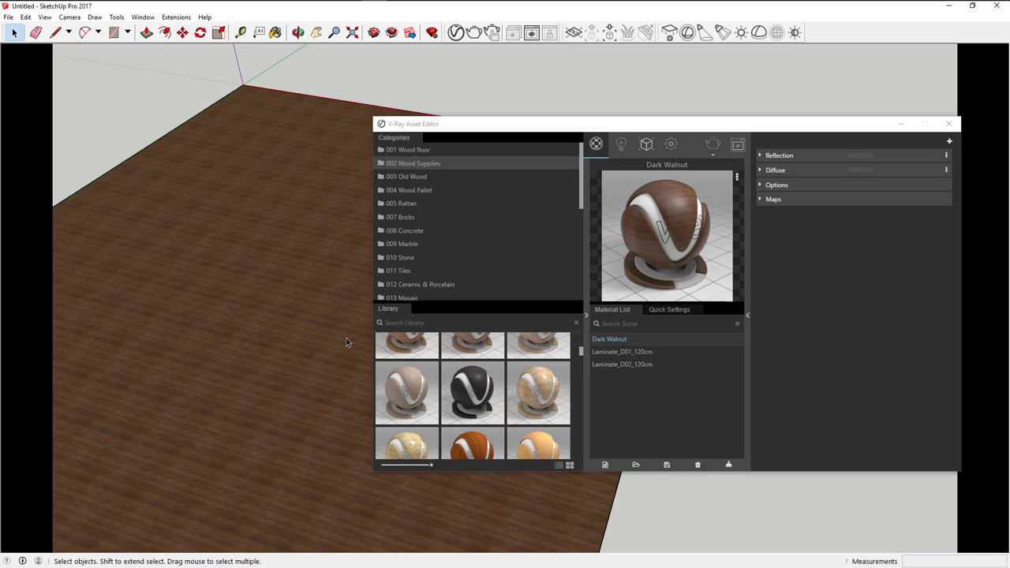
- Add Old_Wood_Dirty#2.1 from the 003 Old Wood library and apply it to the floor
click(406, 177)
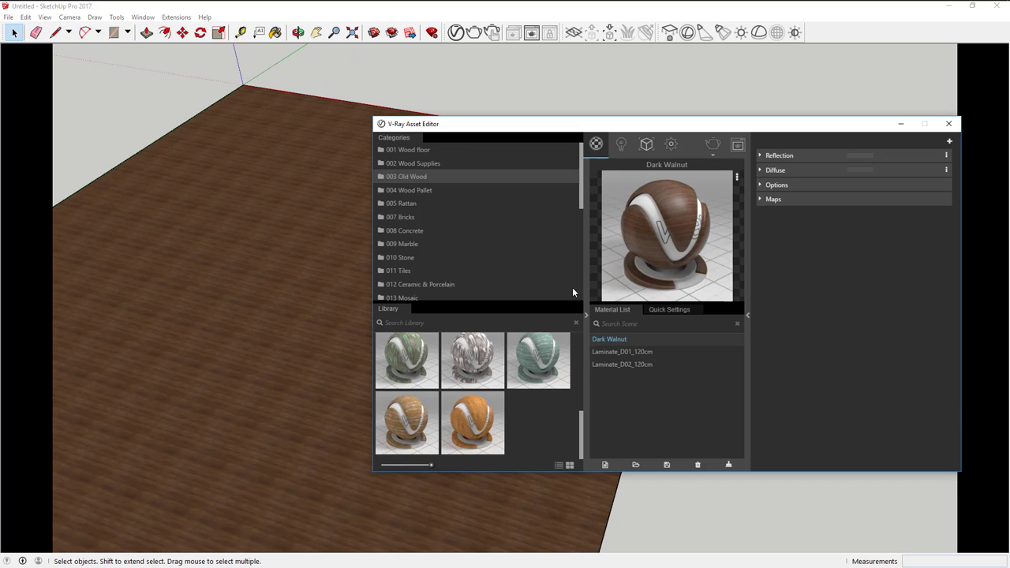
scroll(511, 393, down, 1)
scroll(512, 393, up, 1)
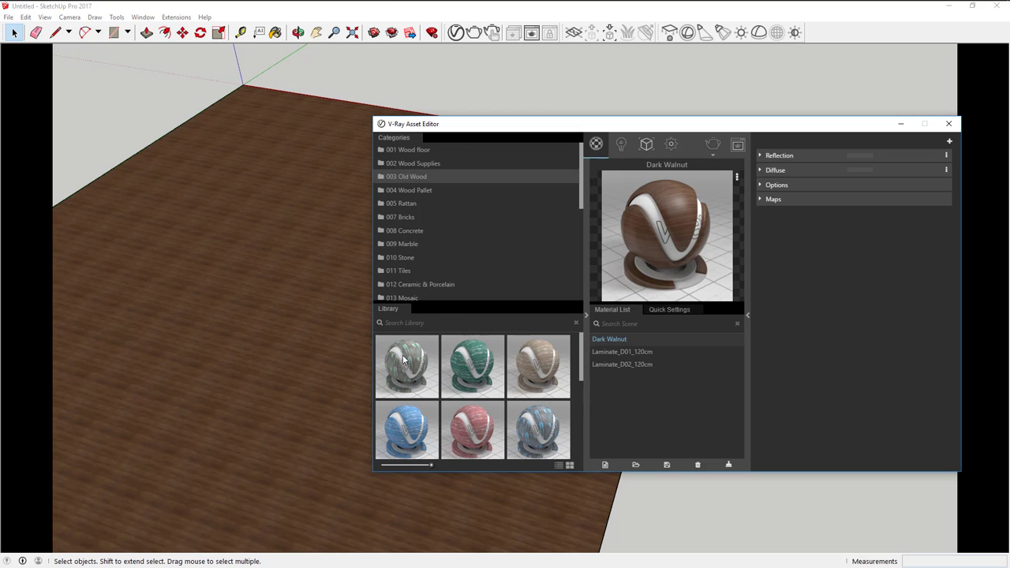
drag(405, 361, 660, 389)
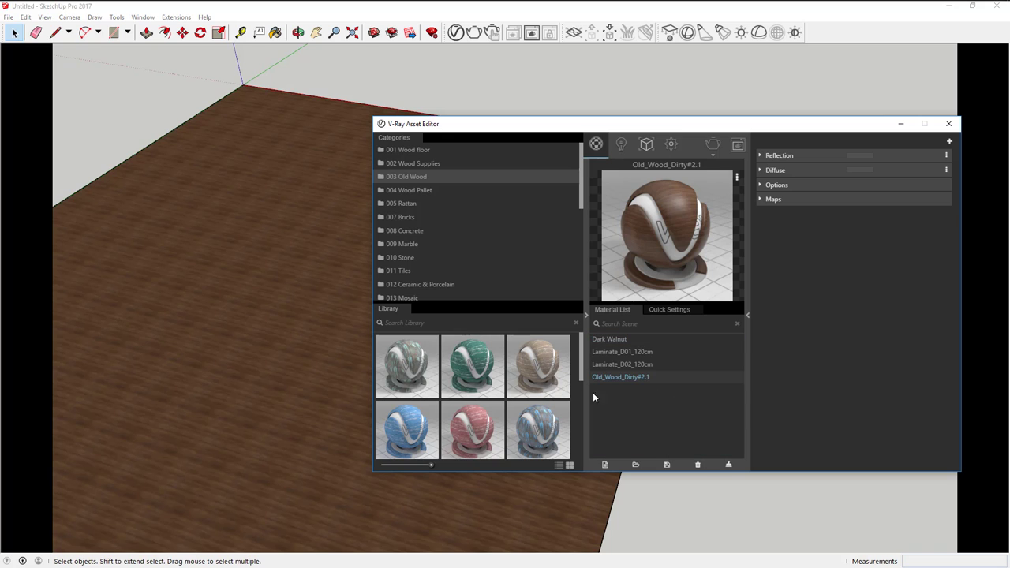
right_click(641, 376)
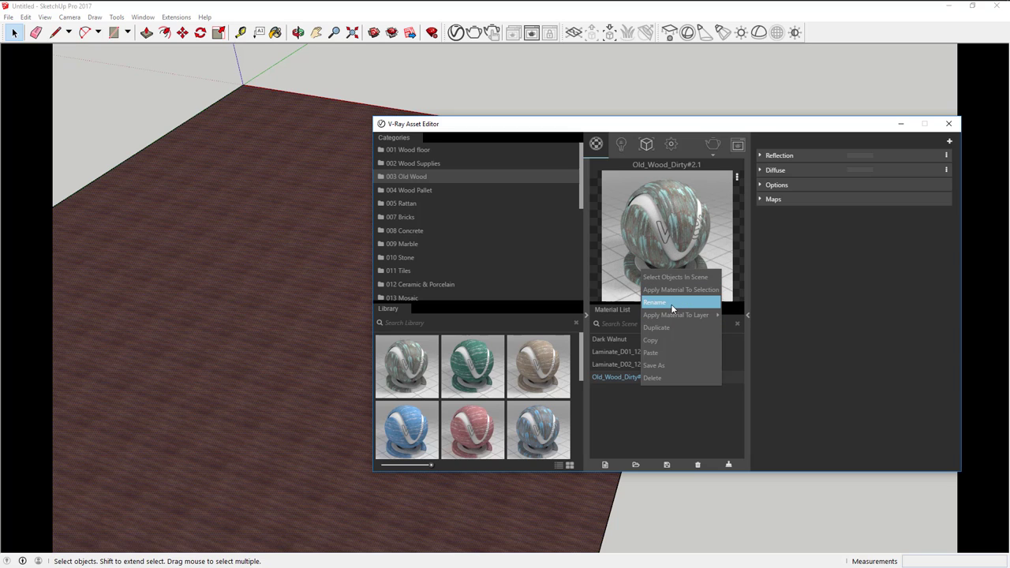
click(681, 290)
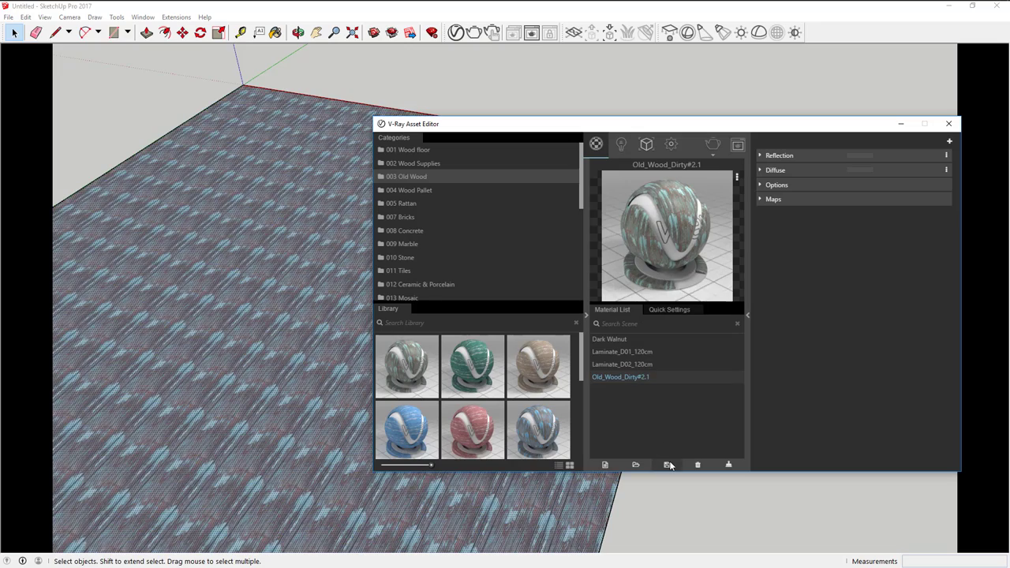
scroll(272, 364, up, 3)
mouse_move(260, 364)
middle_down()
mouse_move(280, 339)
mouse_move(476, 216)
middle_up()
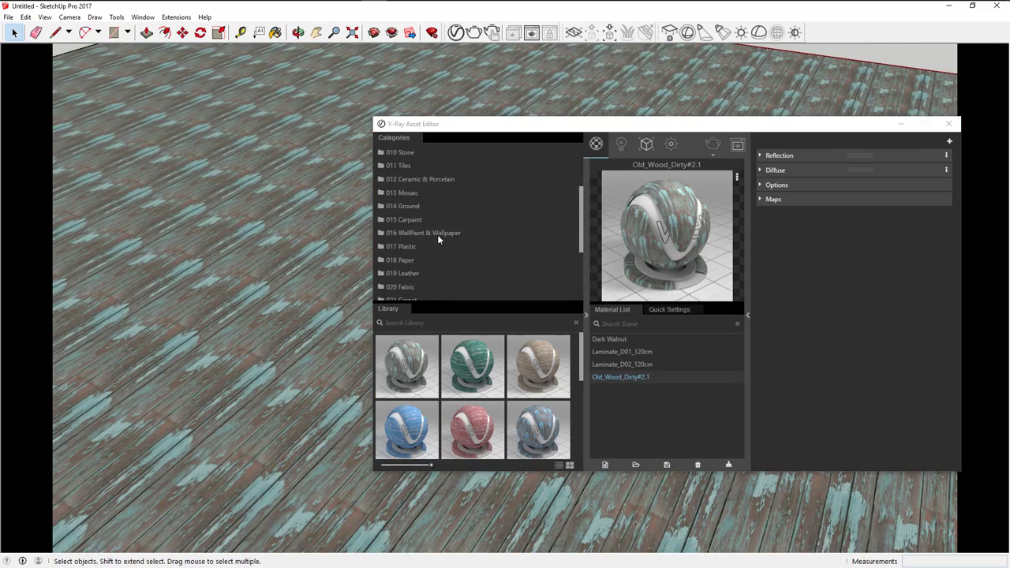
- Browse the Wood Pallet, Rattan and Bricks library categories and scroll their thumbnails
click(418, 190)
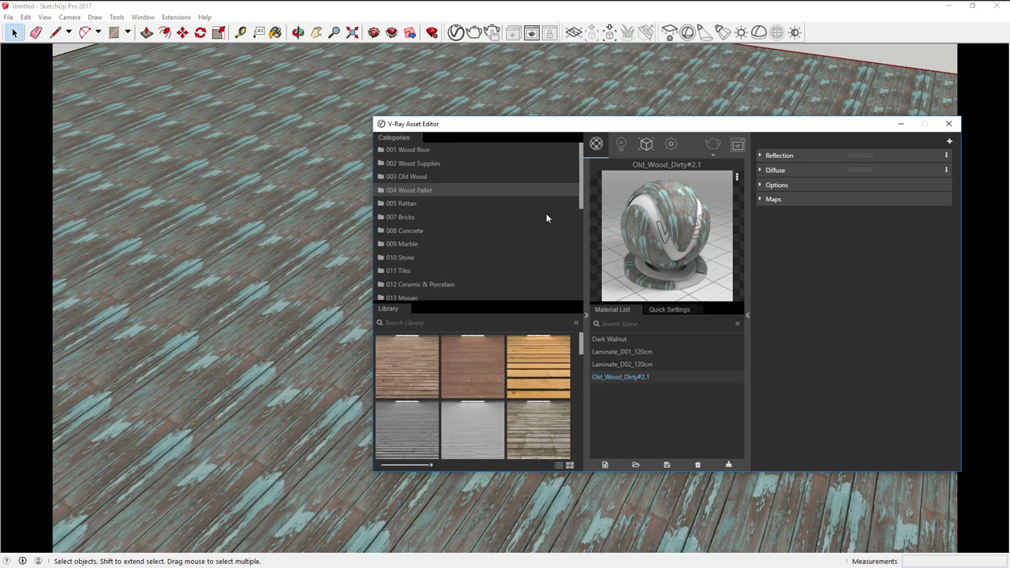
scroll(535, 382, down, 1)
scroll(535, 379, down, 3)
scroll(534, 379, down, 3)
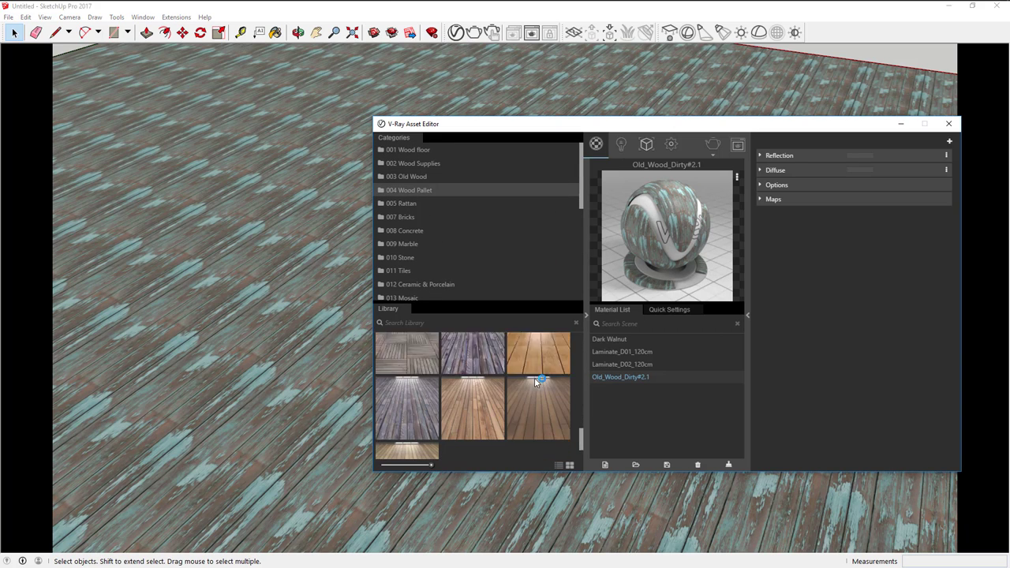
click(410, 203)
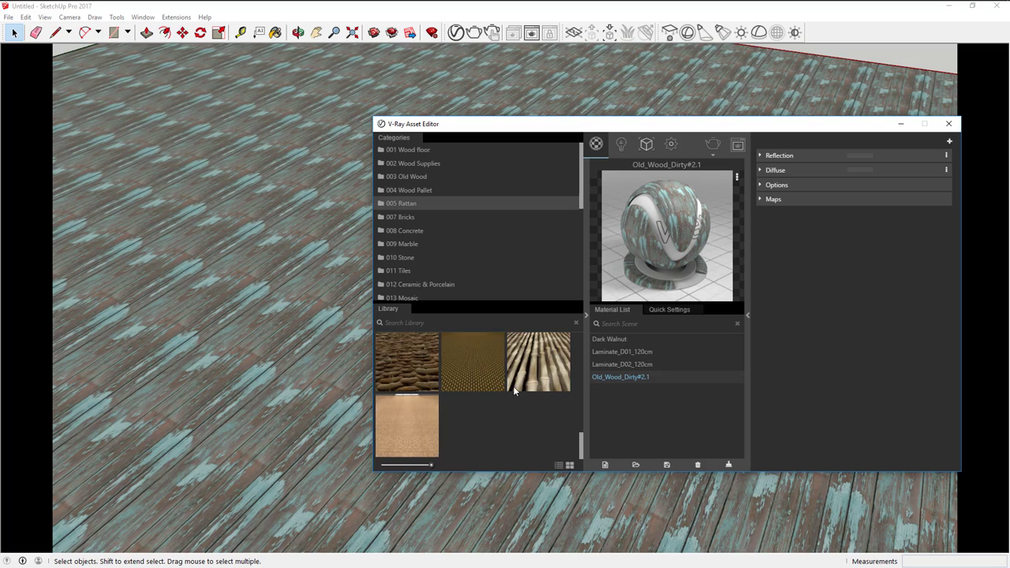
click(410, 218)
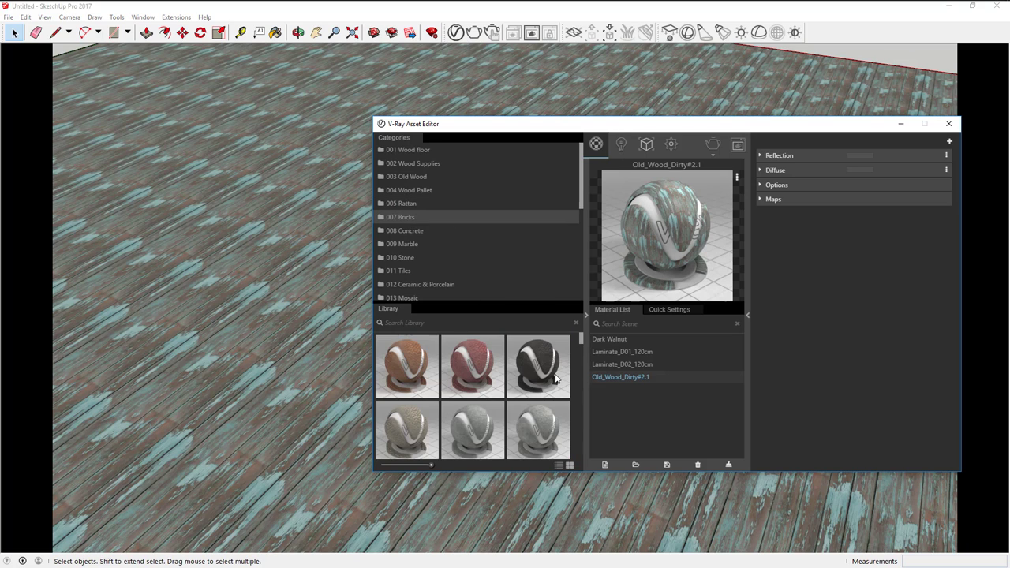
scroll(555, 379, down, 2)
scroll(555, 379, down, 2)
scroll(555, 379, down, 2)
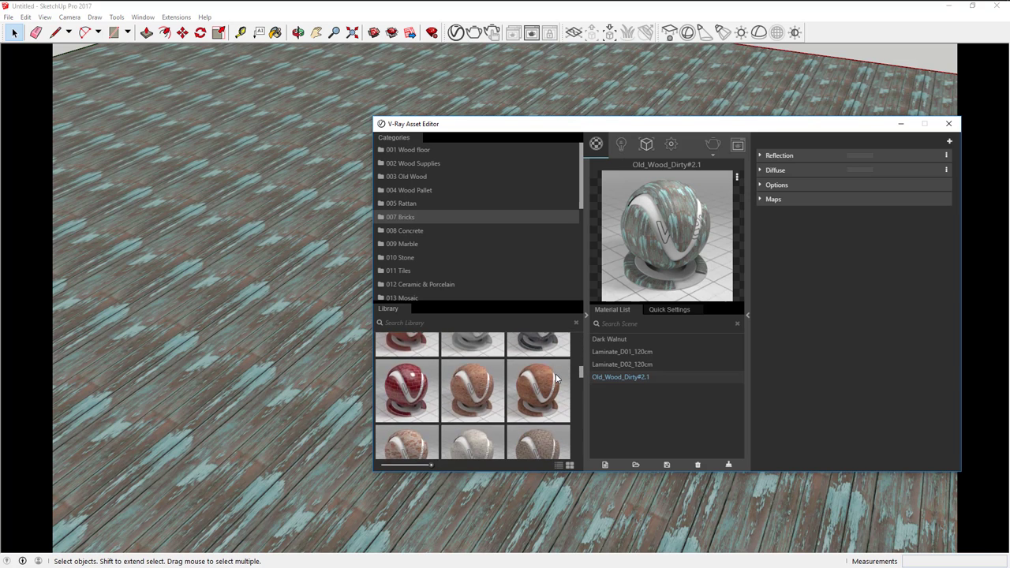
scroll(556, 379, down, 2)
scroll(568, 385, down, 2)
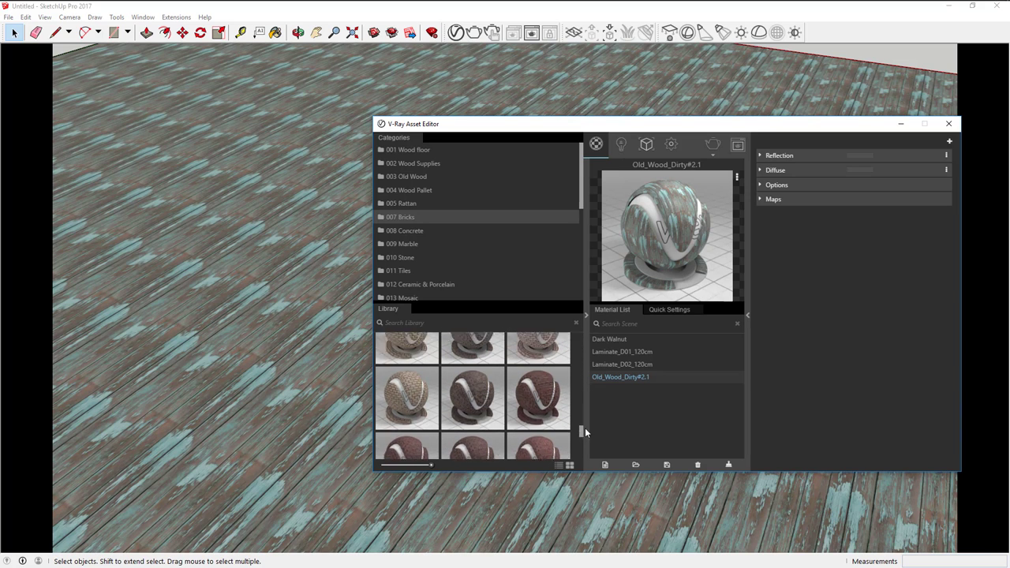
scroll(583, 427, down, 2)
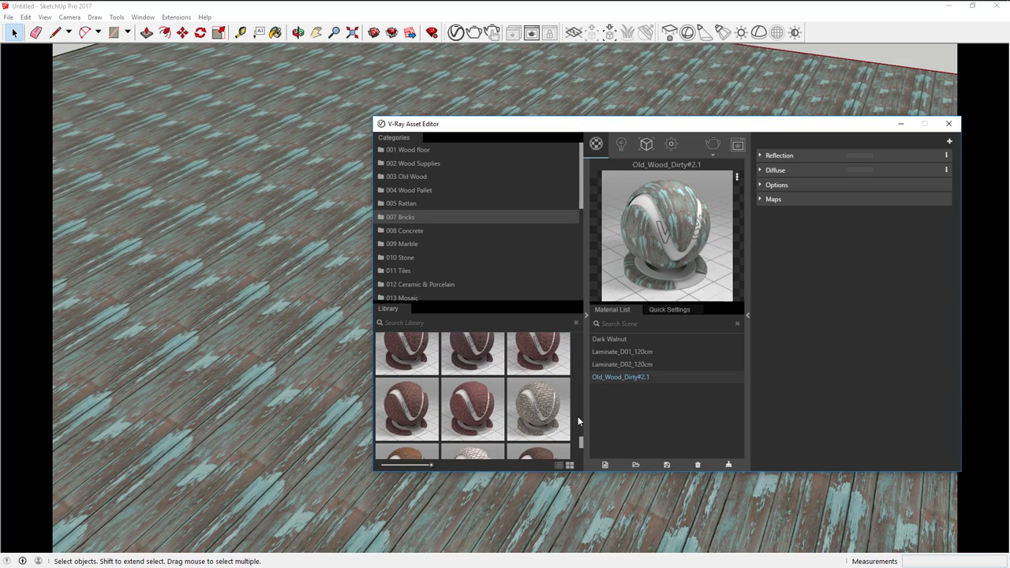
- Browse the Concrete, Marble, Stone, Carpaint and Ground library categories
click(404, 229)
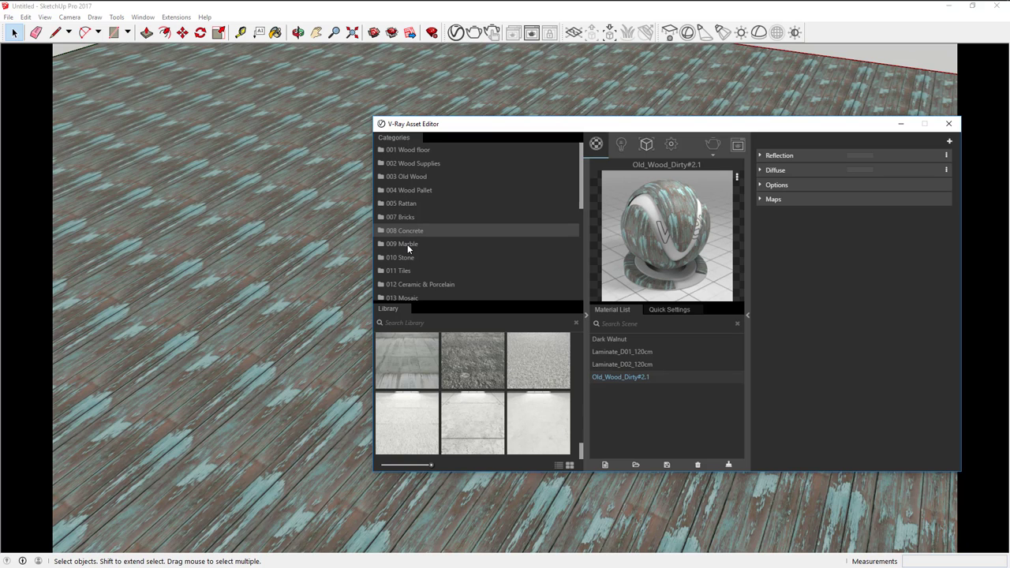
click(407, 244)
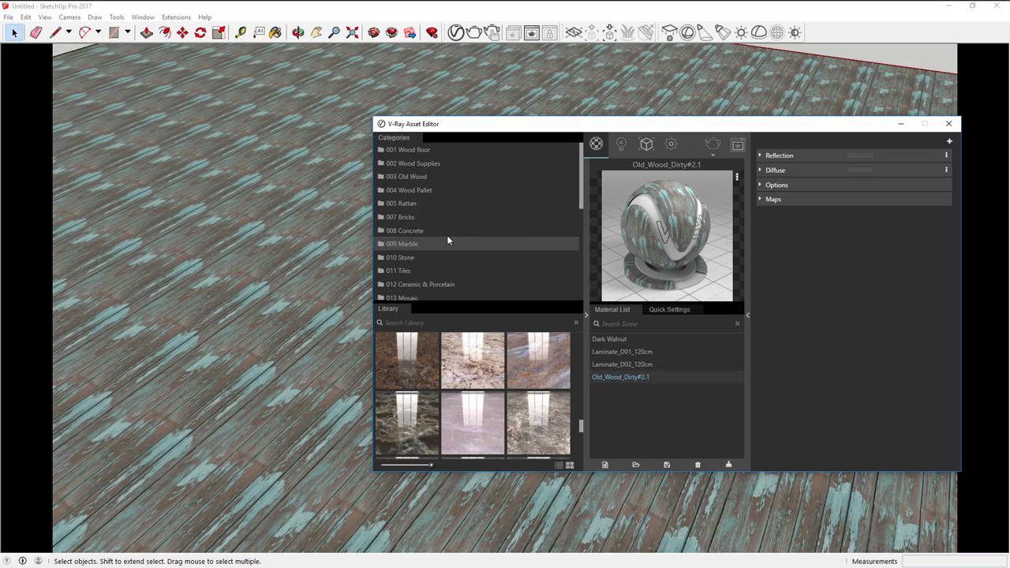
scroll(521, 396, up, 2)
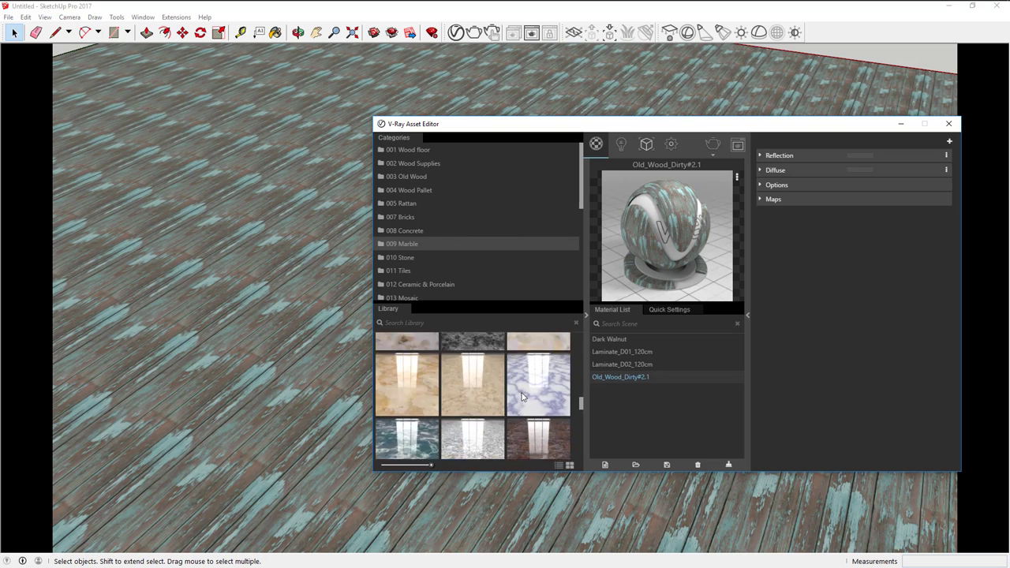
scroll(523, 395, down, 2)
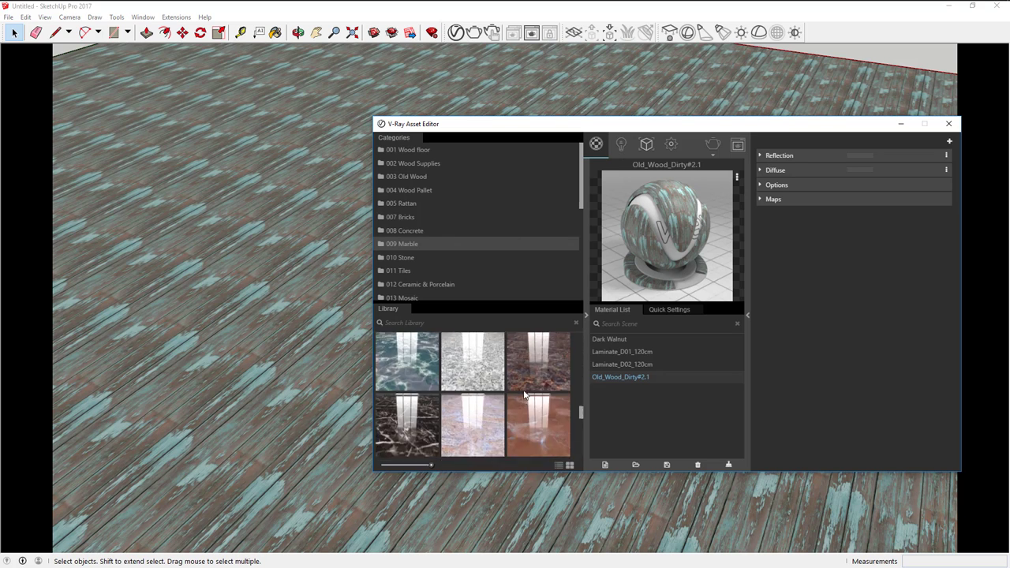
scroll(523, 392, down, 3)
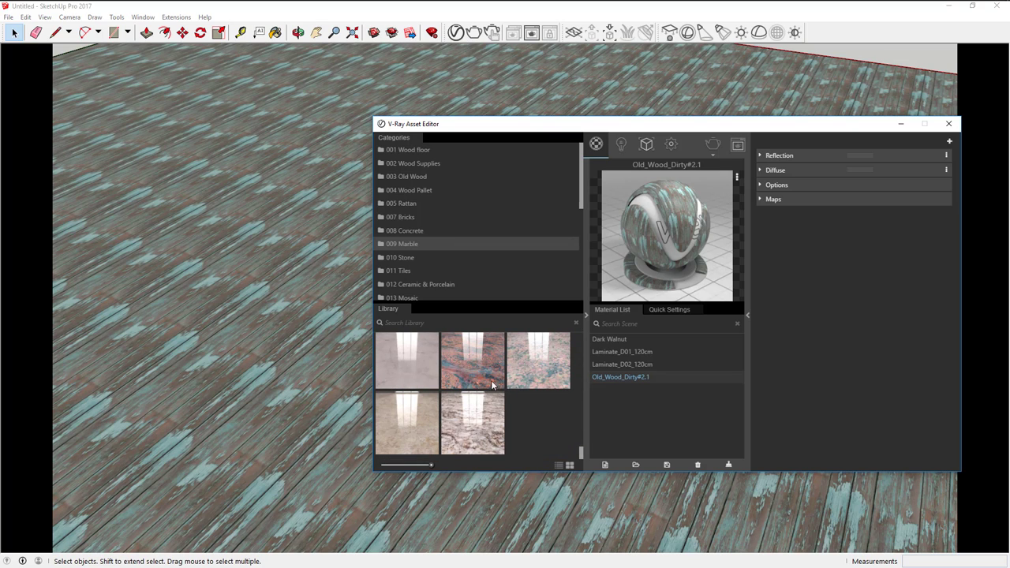
click(404, 263)
scroll(445, 260, down, 1)
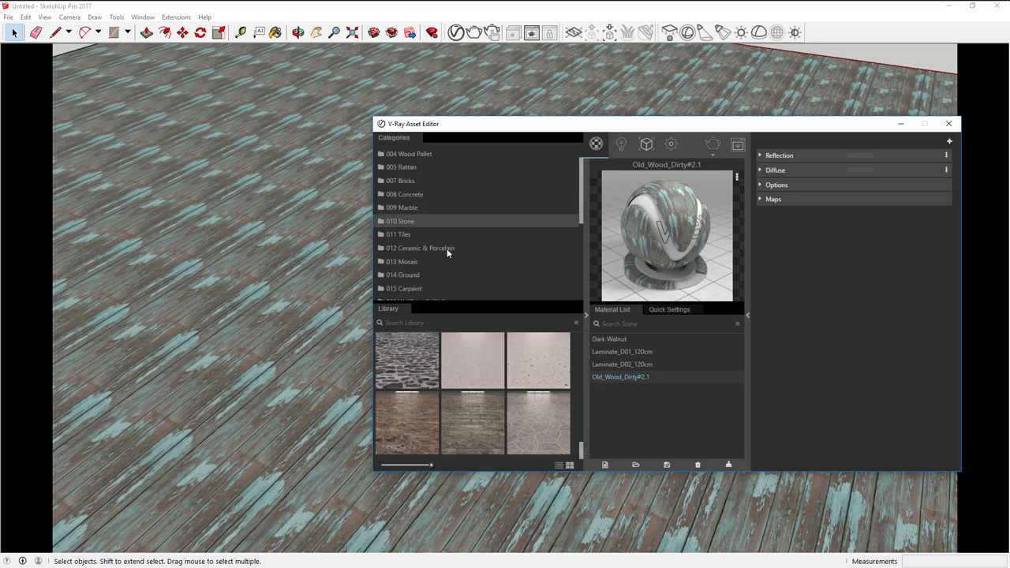
scroll(446, 249, down, 4)
scroll(446, 252, up, 2)
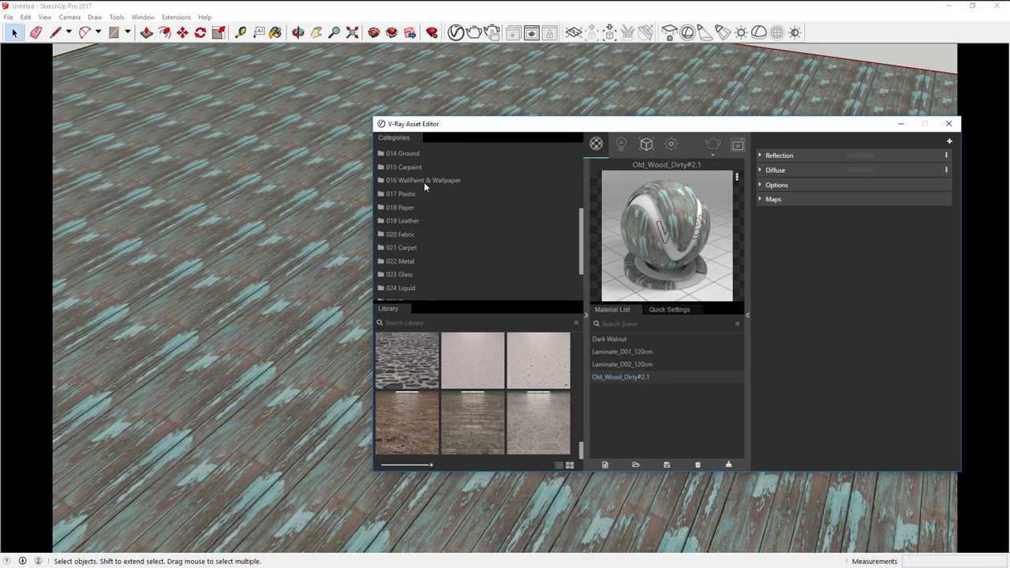
click(403, 168)
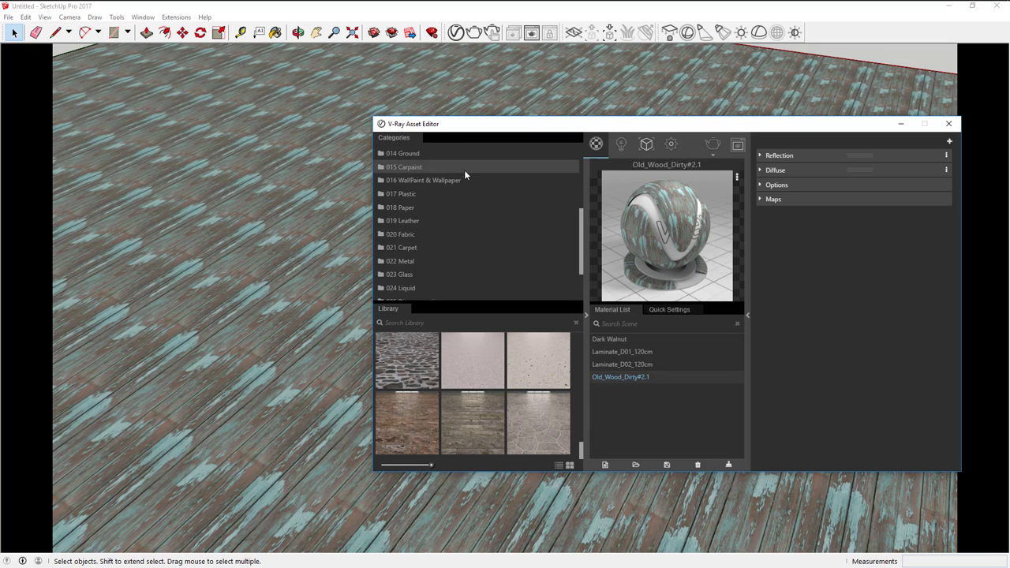
click(402, 155)
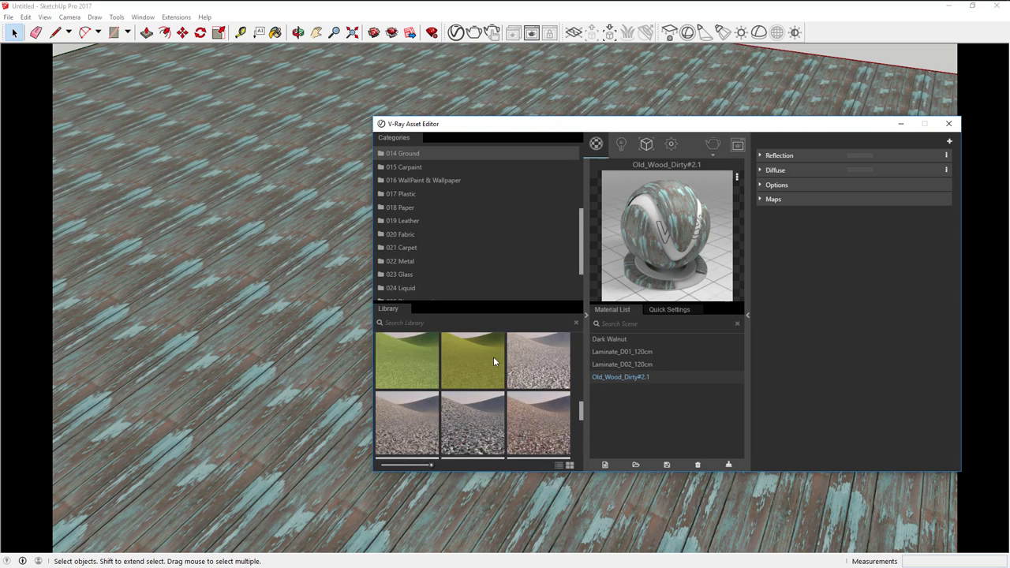
scroll(493, 361, up, 2)
scroll(494, 361, up, 2)
scroll(493, 360, up, 2)
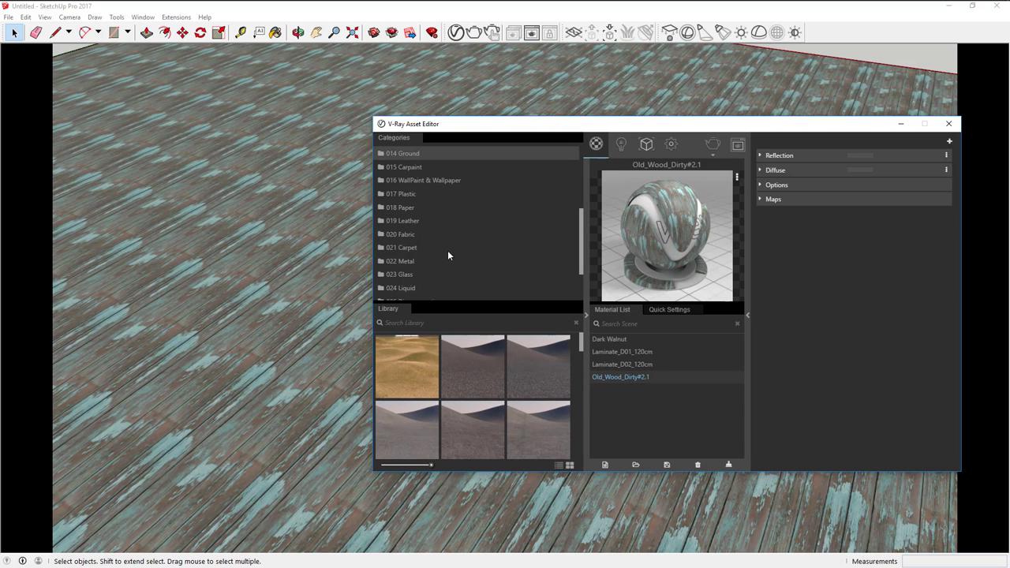
scroll(447, 255, down, 2)
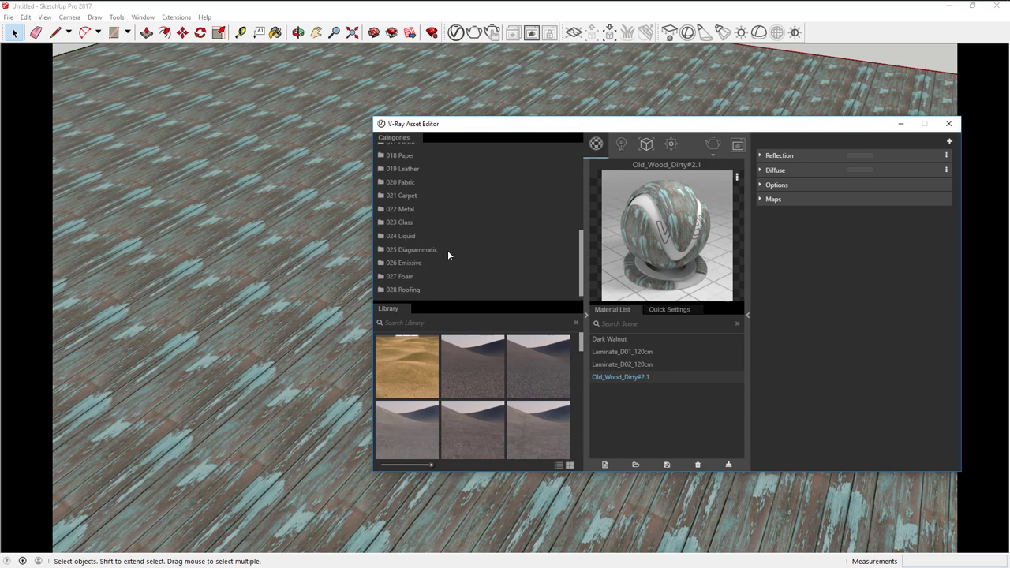
- Browse the Fabric, Carpet, Metal, Emissive and Roofing library categories
click(425, 181)
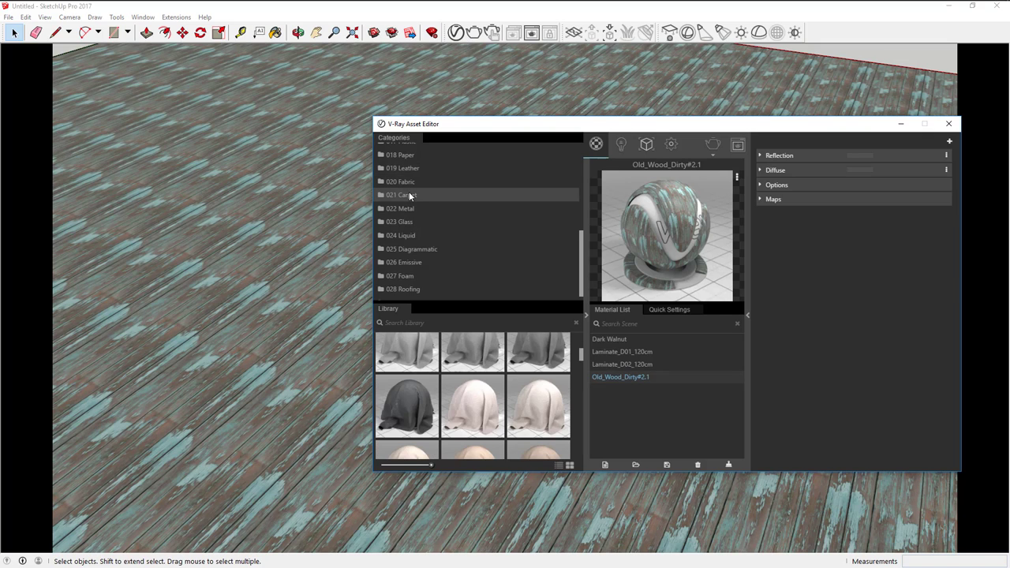
click(409, 194)
click(405, 209)
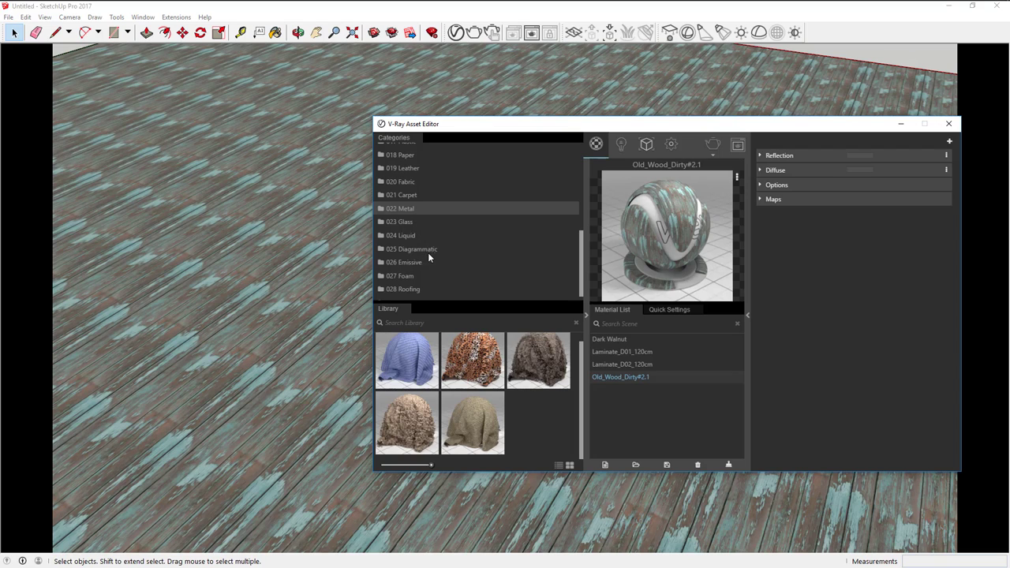
scroll(422, 272, down, 1)
click(414, 253)
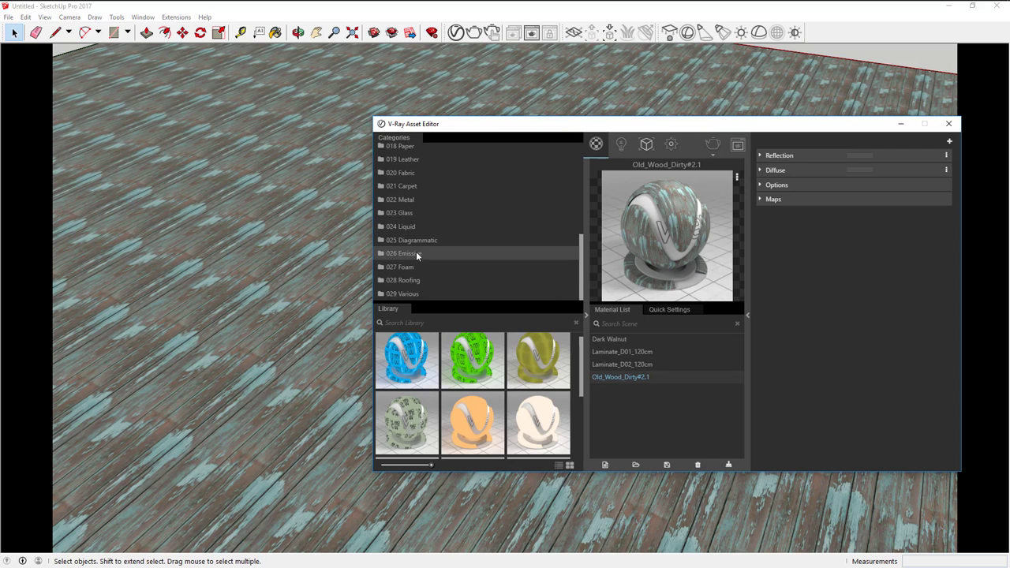
click(406, 280)
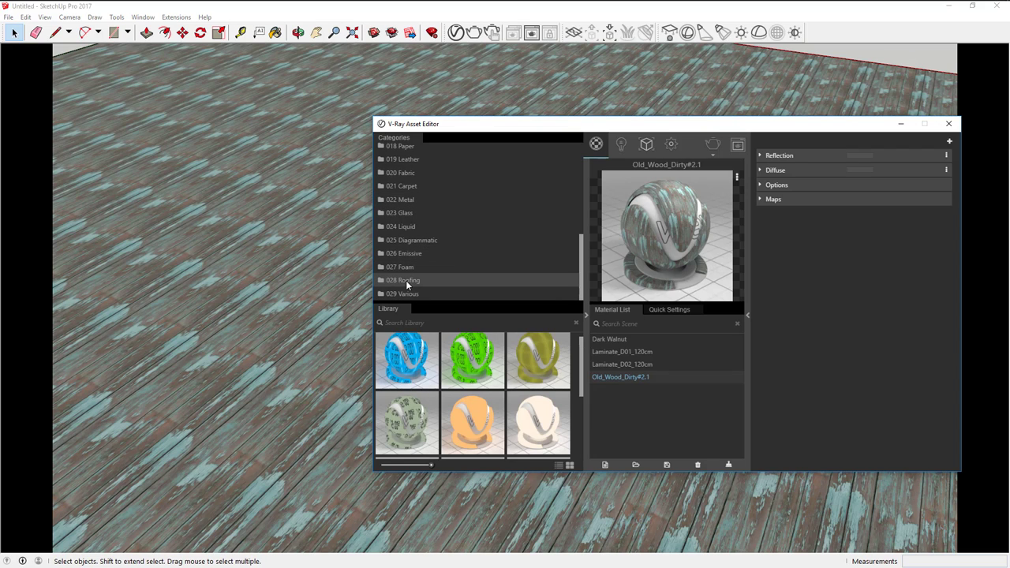
scroll(540, 408, down, 2)
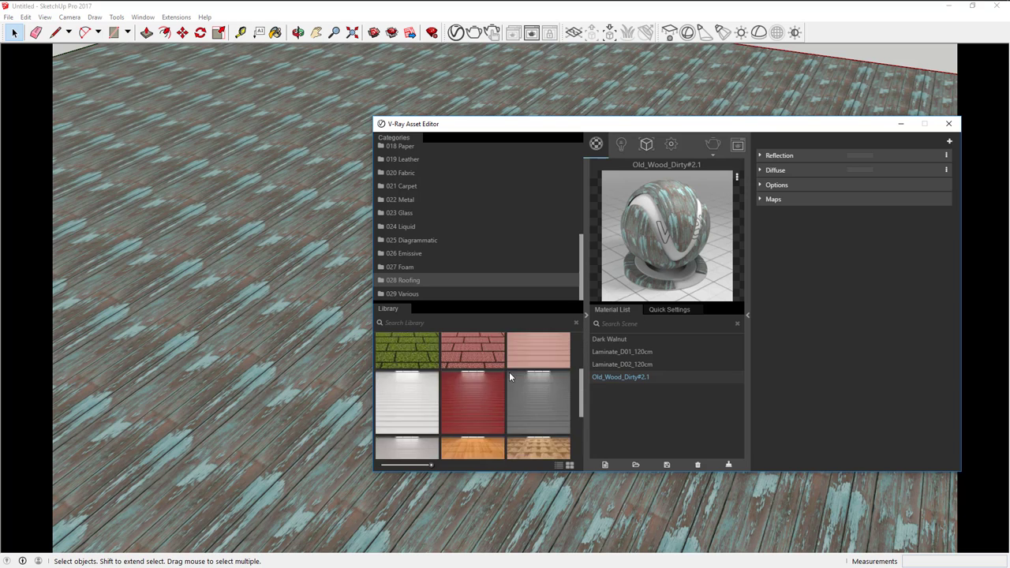
scroll(509, 372, down, 3)
scroll(455, 244, up, 3)
scroll(454, 244, up, 4)
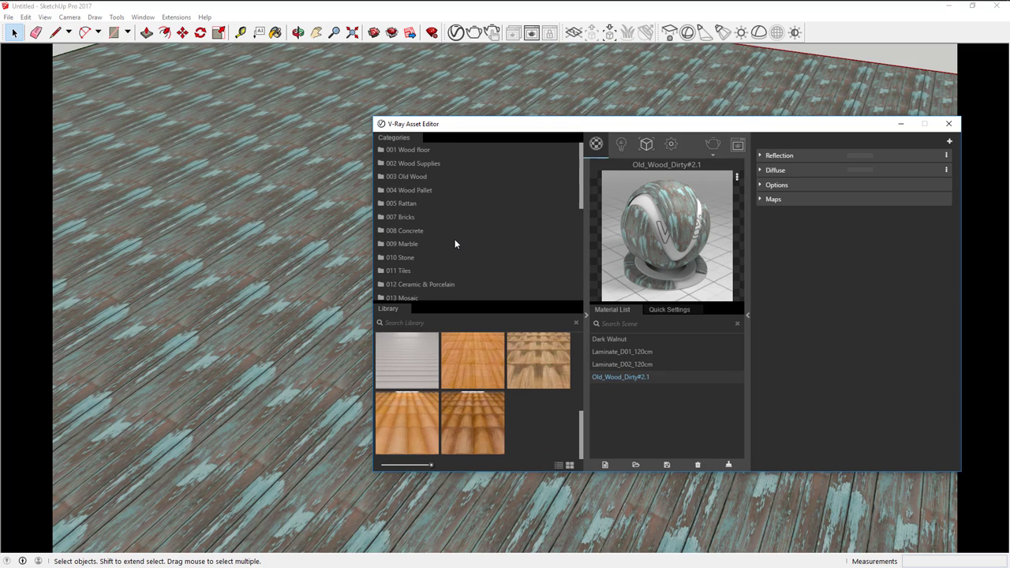
- Move the Asset Editor higher and orbit to look down onto the Old_Wood_Dirty#2.1 planks
drag(556, 129, 444, 147)
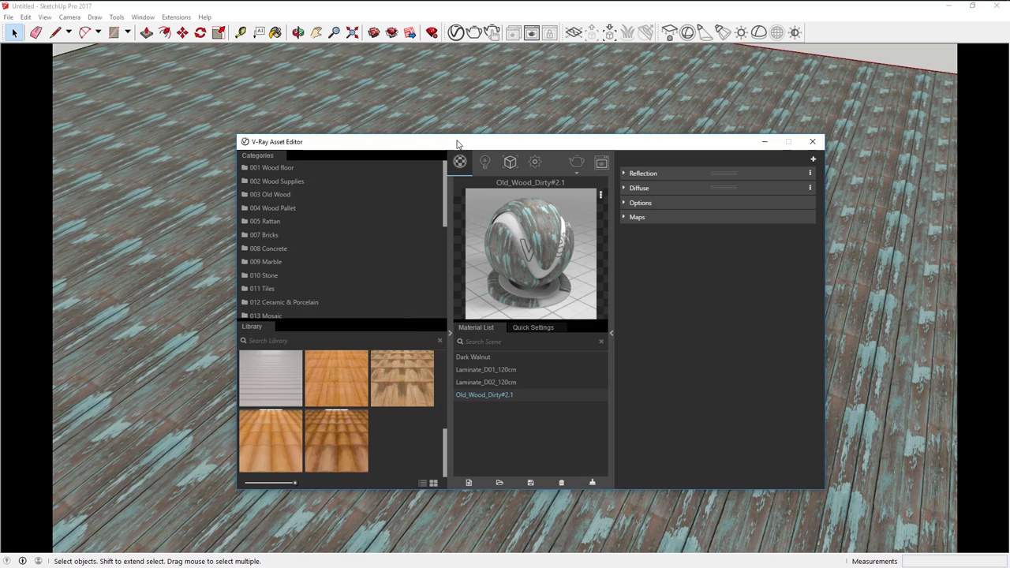
mouse_move(458, 141)
mouse_down()
mouse_move(454, 127)
mouse_move(461, 134)
mouse_up()
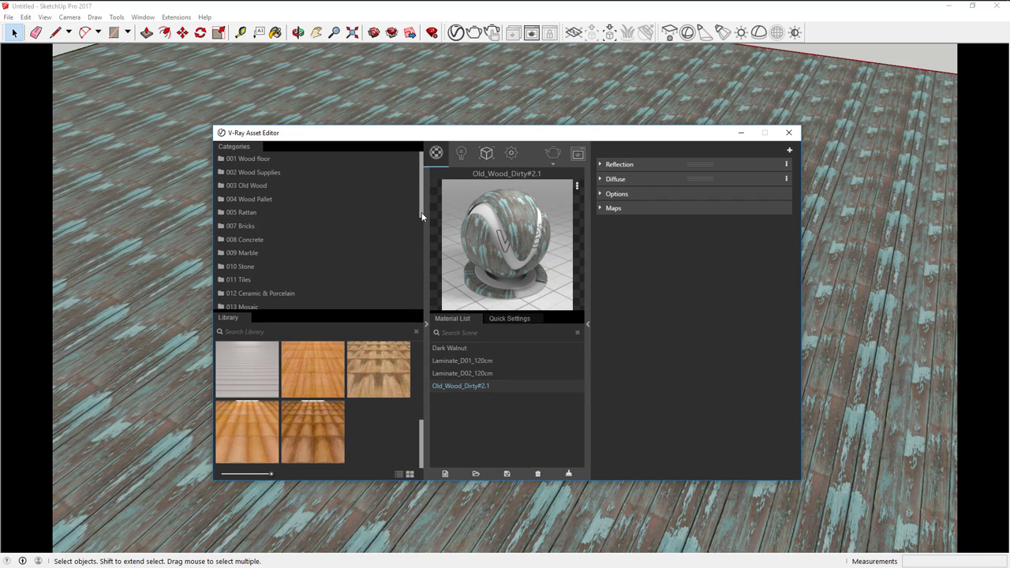
drag(420, 207, 418, 206)
drag(505, 135, 501, 124)
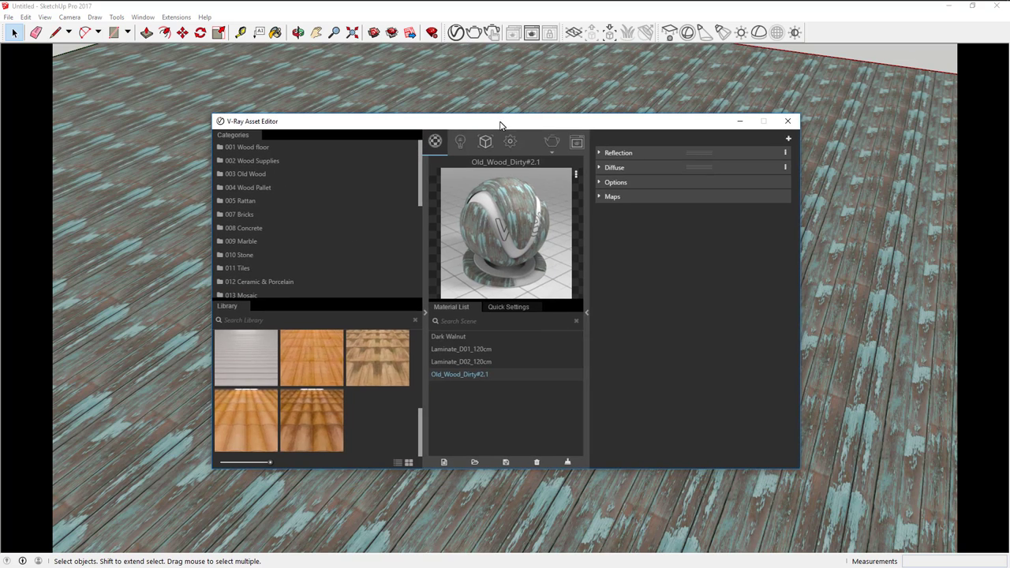
middle_drag(868, 261, 864, 263)
mouse_move(842, 326)
middle_down()
mouse_move(934, 430)
mouse_move(974, 431)
mouse_move(843, 394)
middle_up()
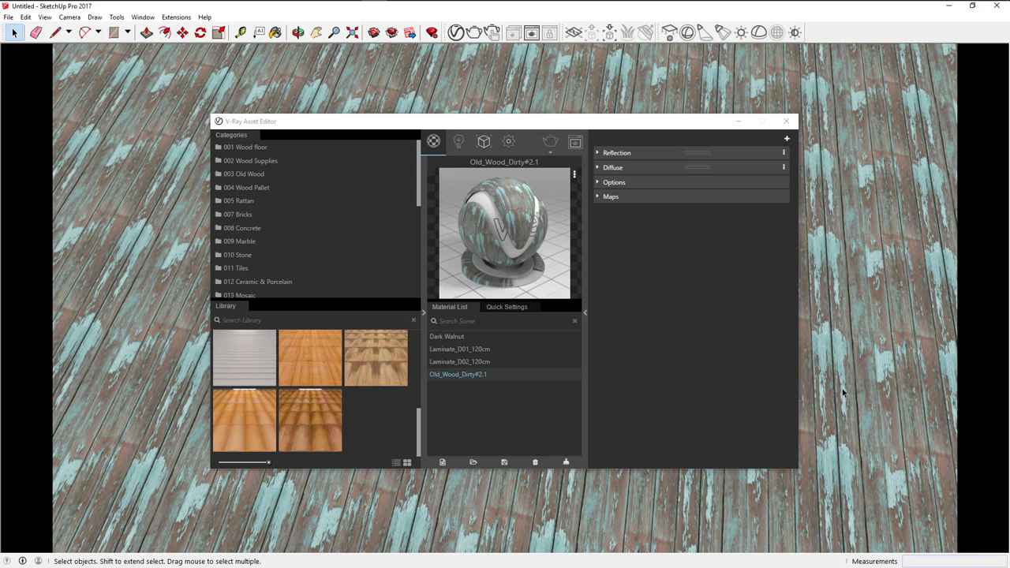